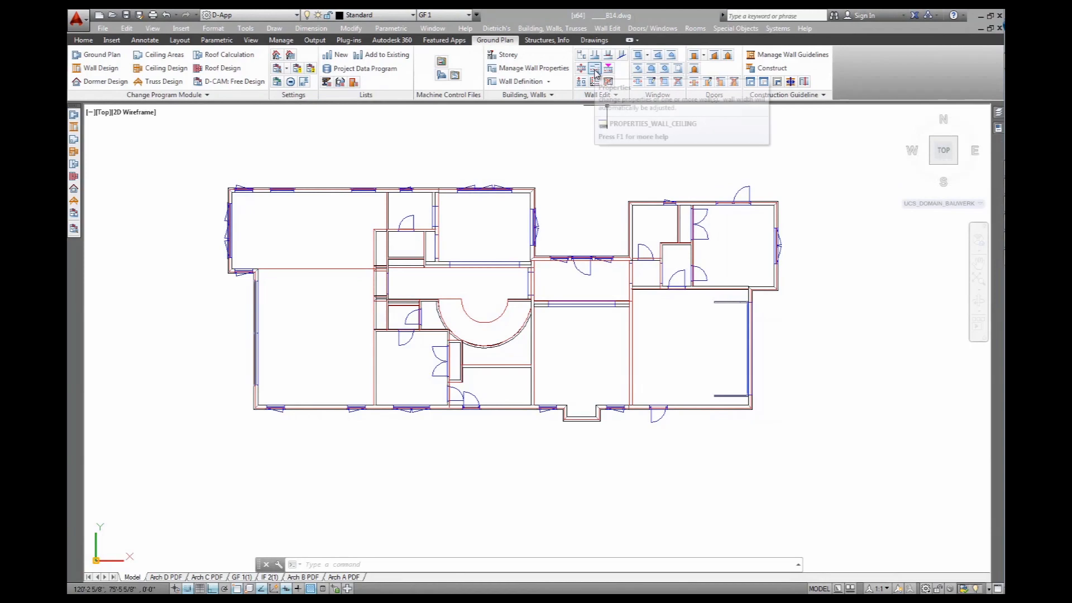
- Check the U-value build-up of the exterior wall above the kitchen, including the material data of Mineral Wool MW (032)
left_click(595, 70)
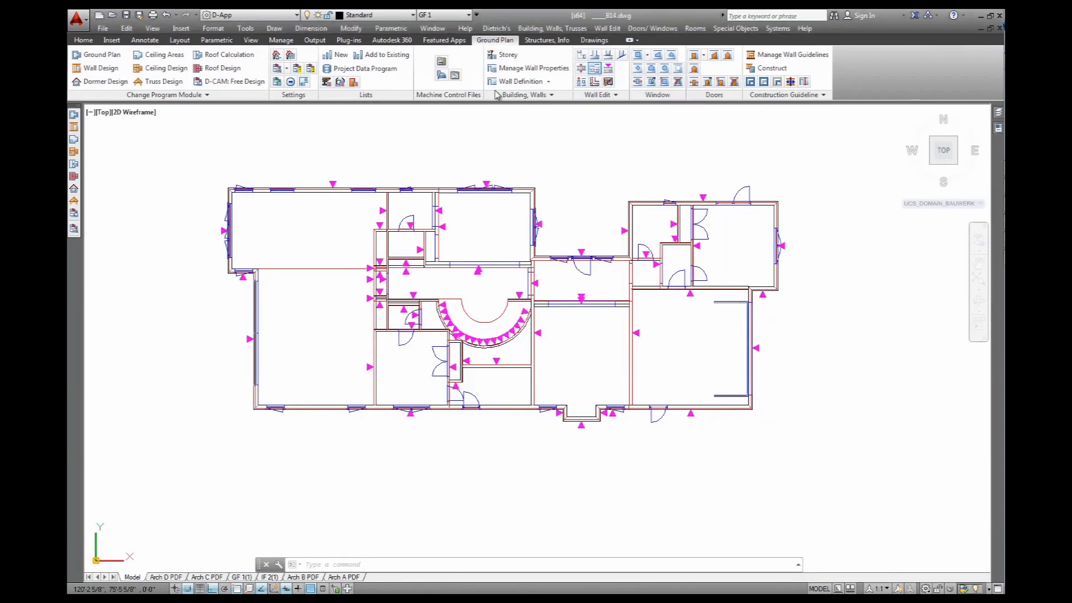
left_click(334, 192)
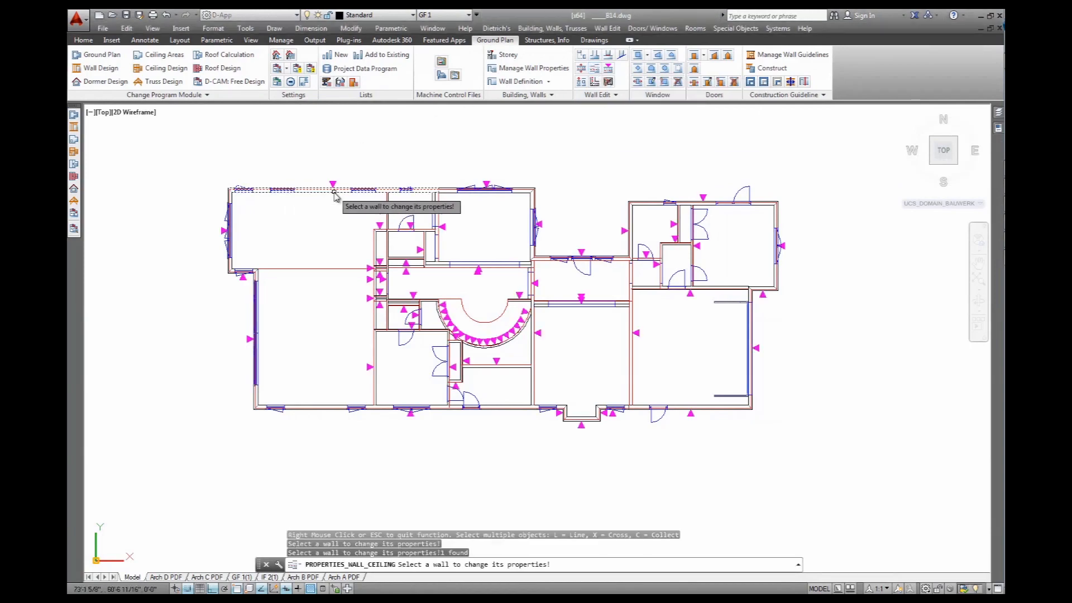
right_click(329, 220)
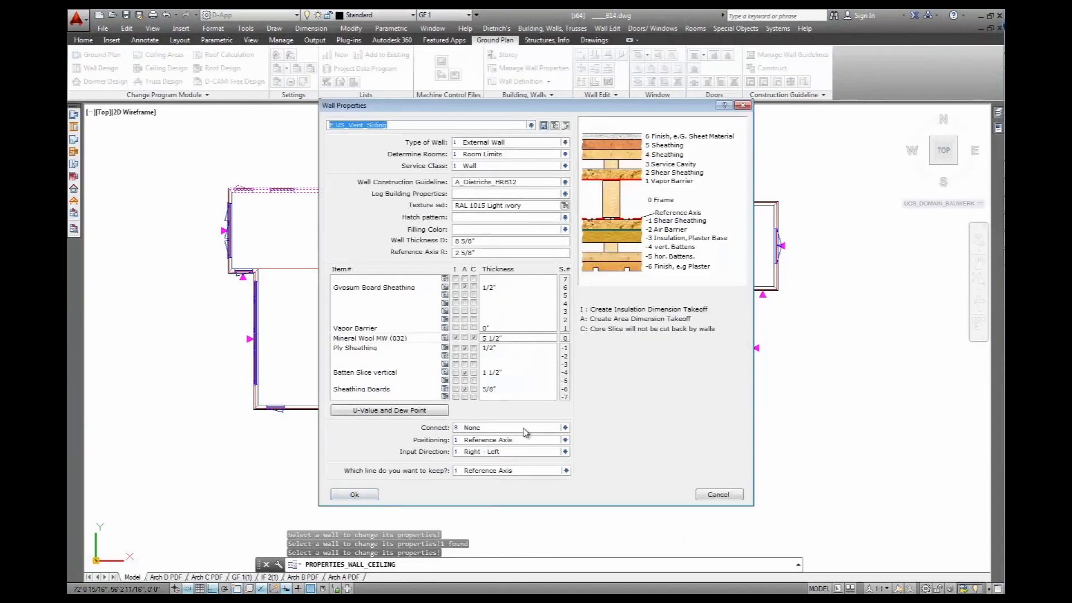
left_click(428, 411)
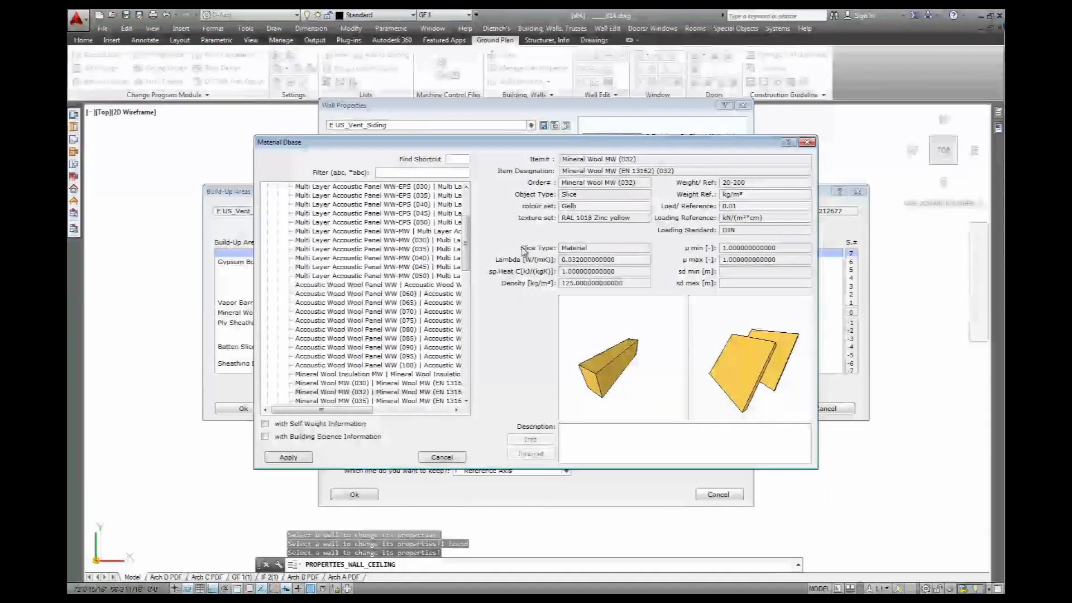
left_click(288, 458)
left_click(260, 411)
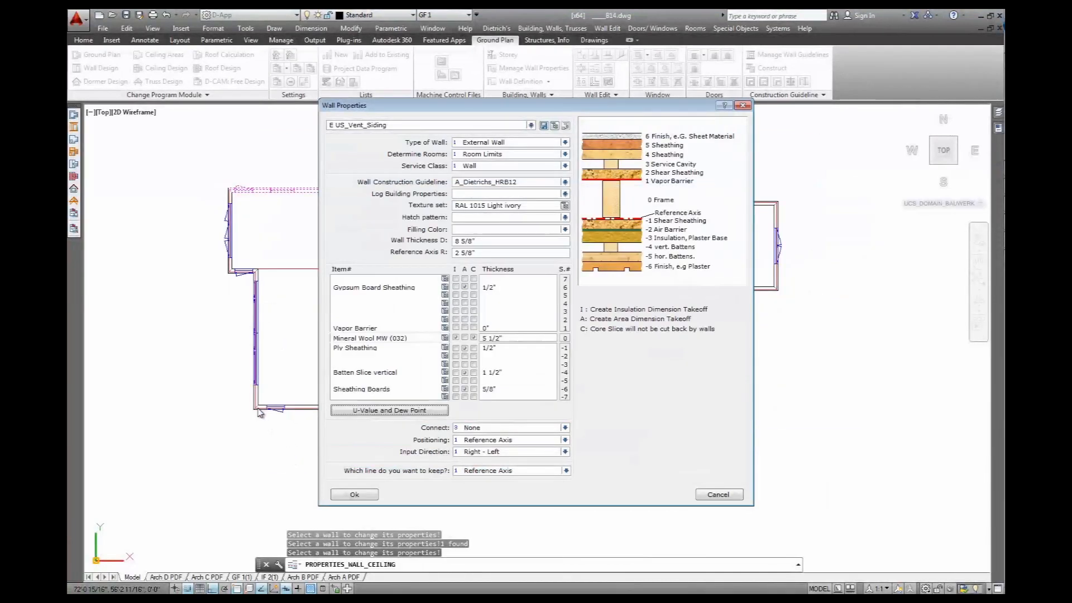
left_click(356, 495)
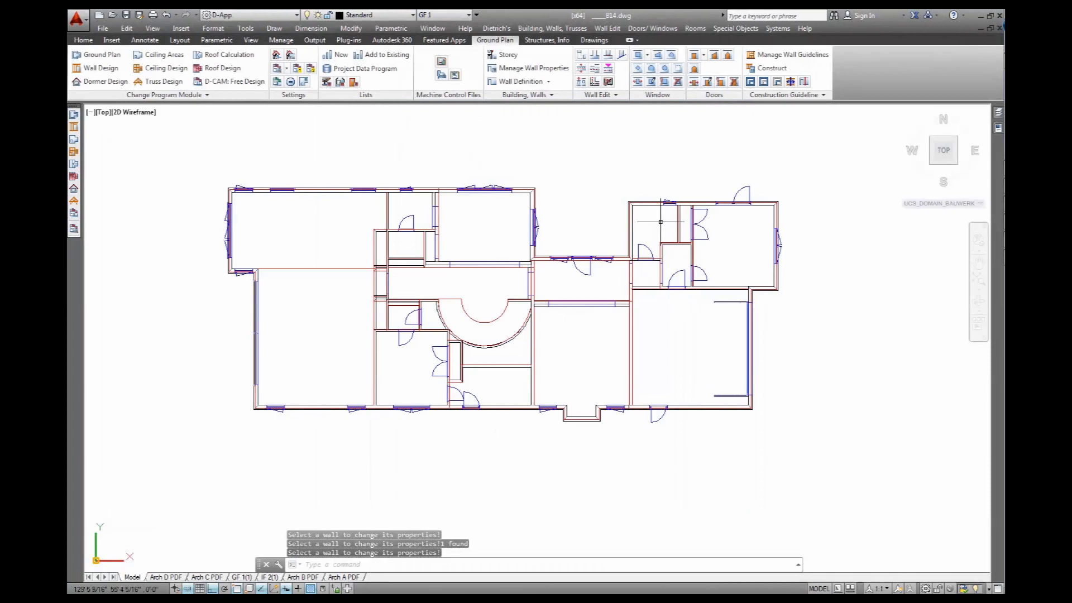
- Check the U-value build-up areas of the exterior wall along the upper edge of the building's right wing
key("Return")
left_click(764, 206)
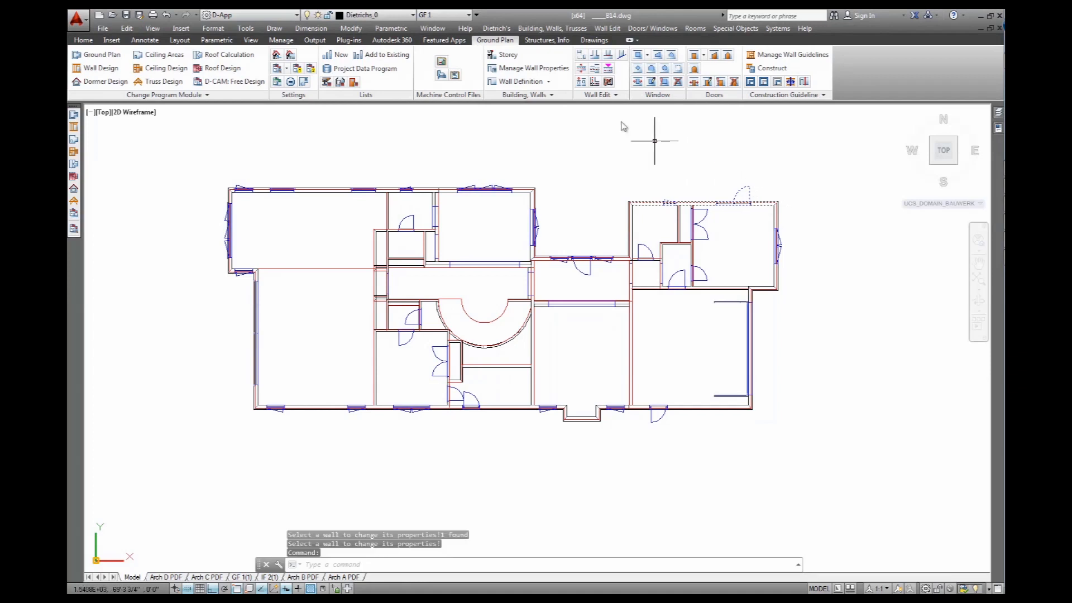
left_click(595, 68)
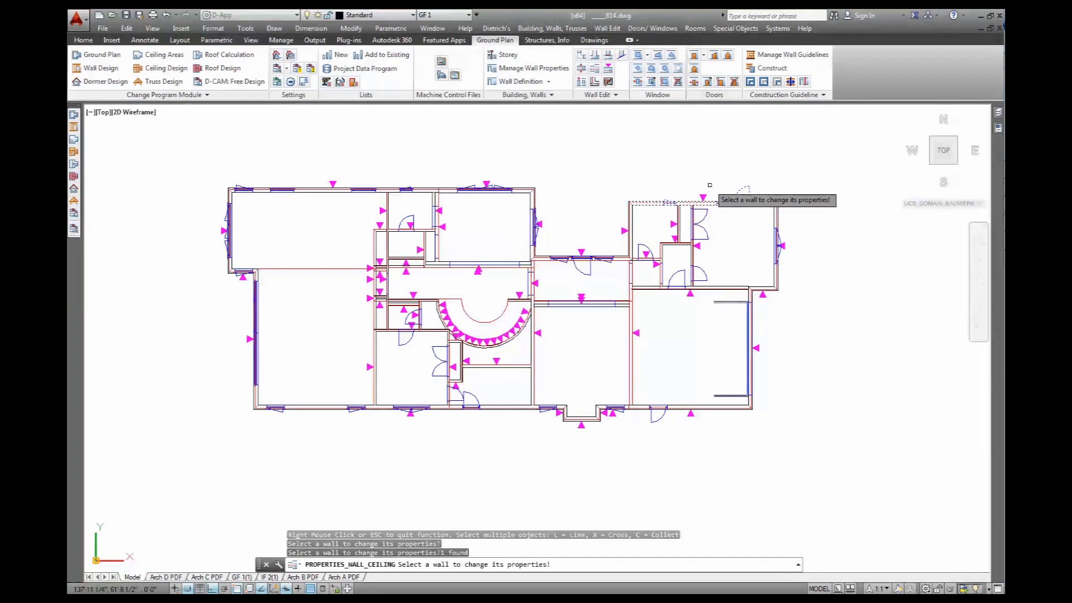
right_click(705, 204)
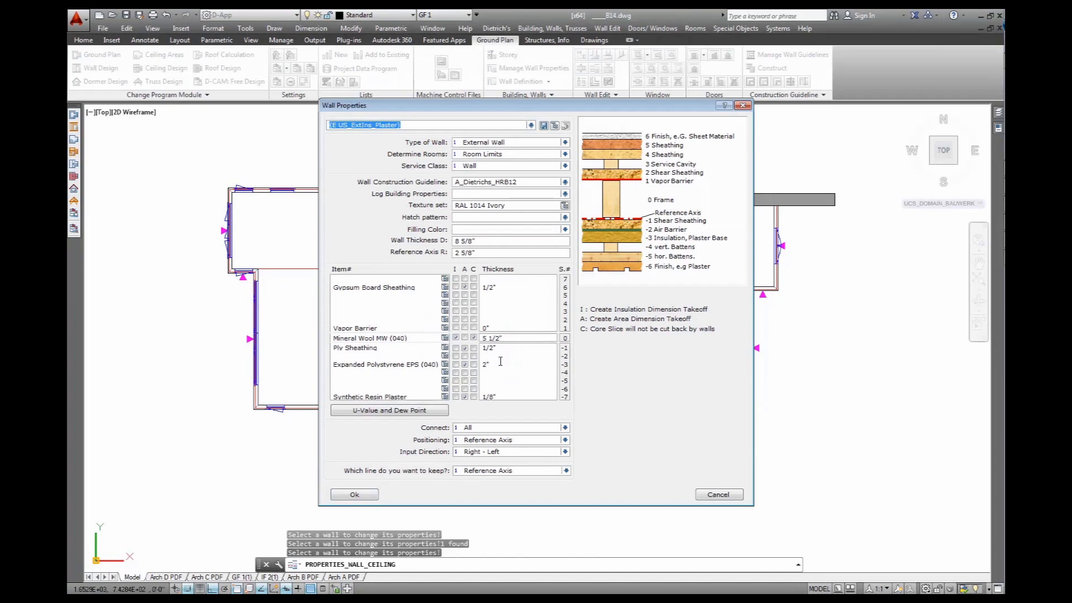
left_click(433, 411)
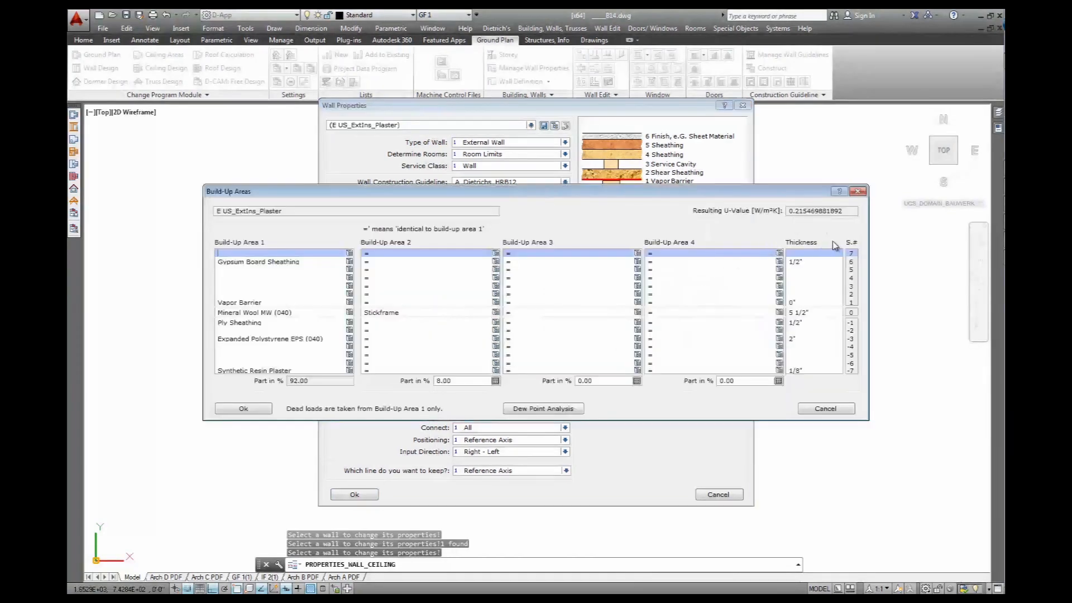
left_click(258, 409)
left_click(347, 496)
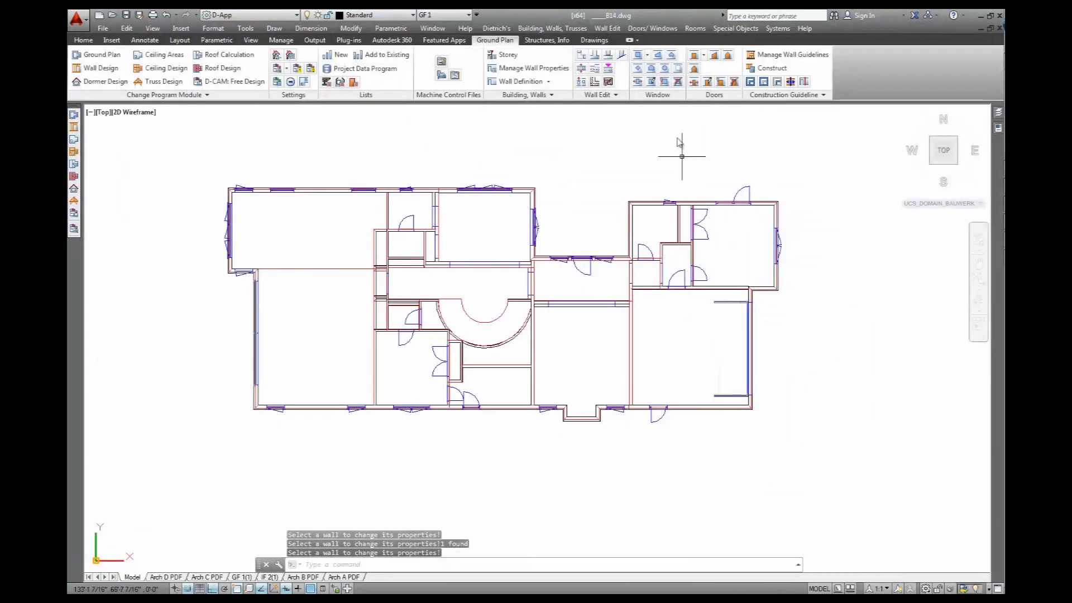
- Inspect the Uw-value and G-value of the wide kitchen window in the plan's far-left exterior wall
left_click(648, 83)
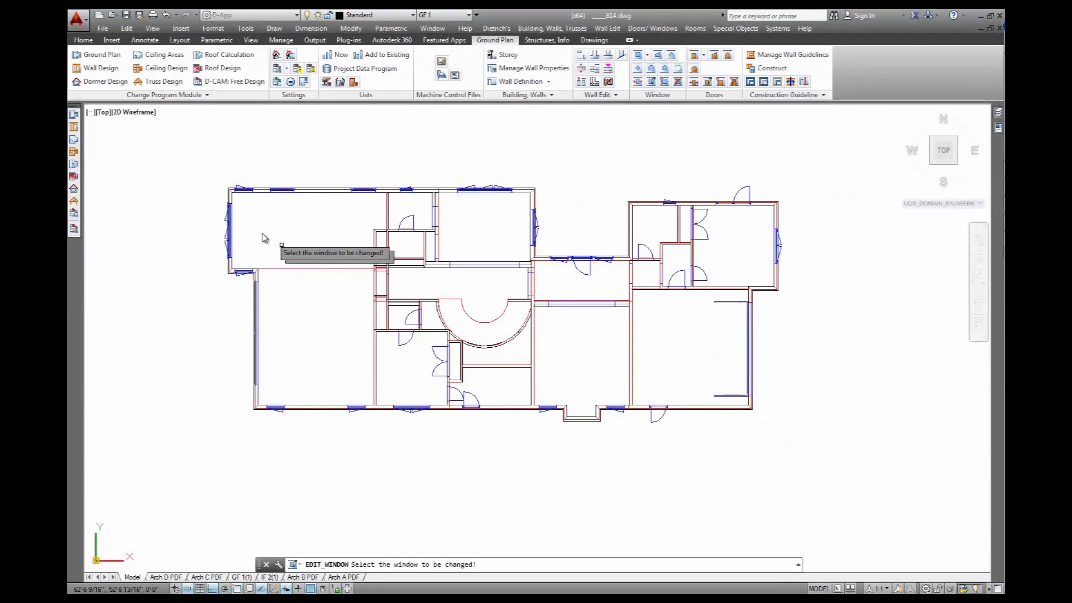
left_click(231, 238)
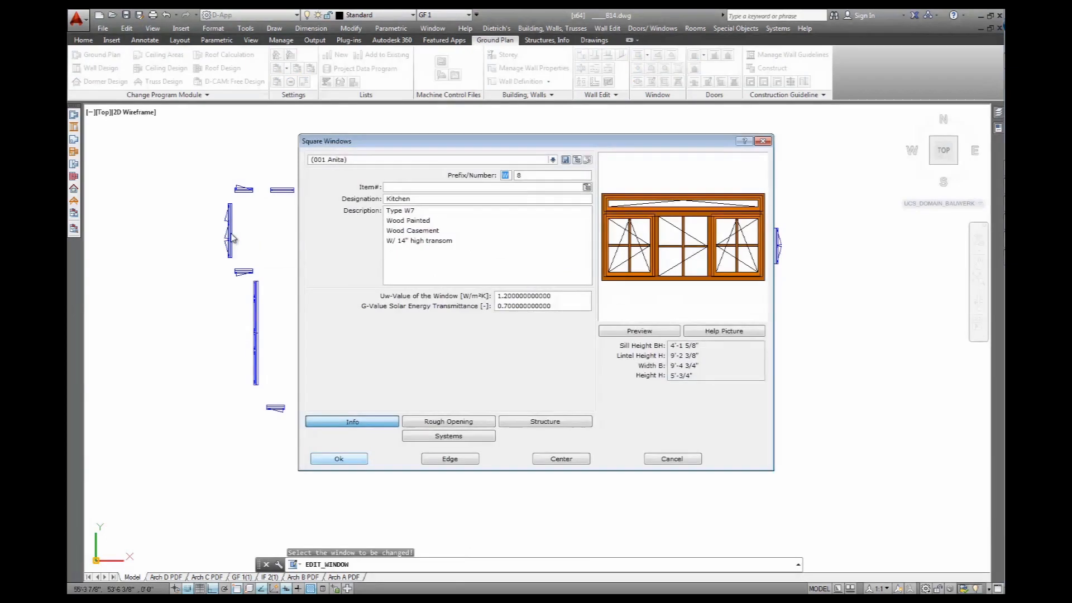
double_click(552, 298)
double_click(557, 307)
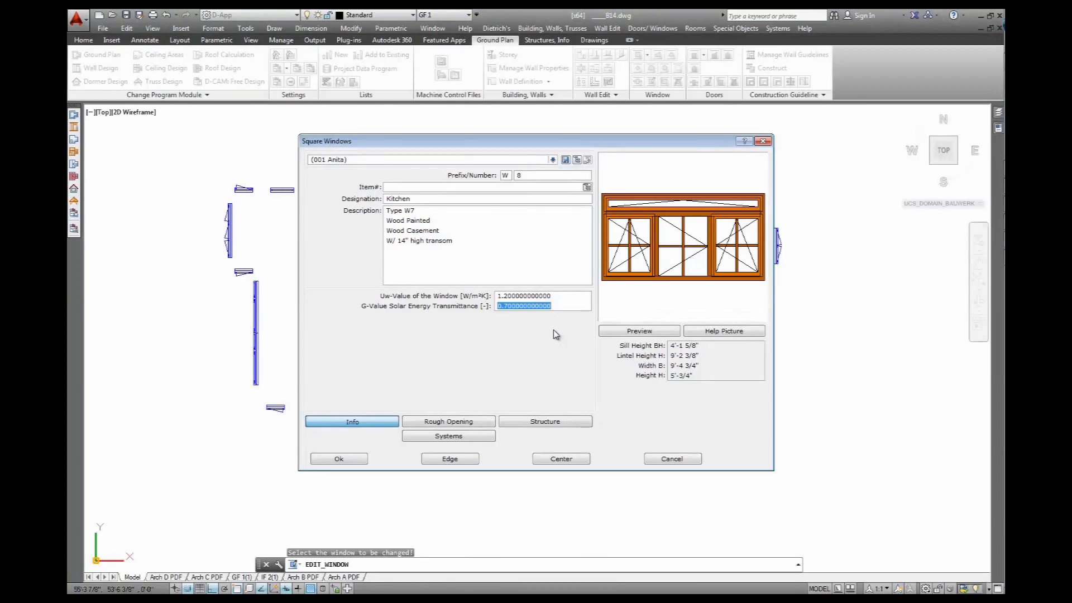
key("Return")
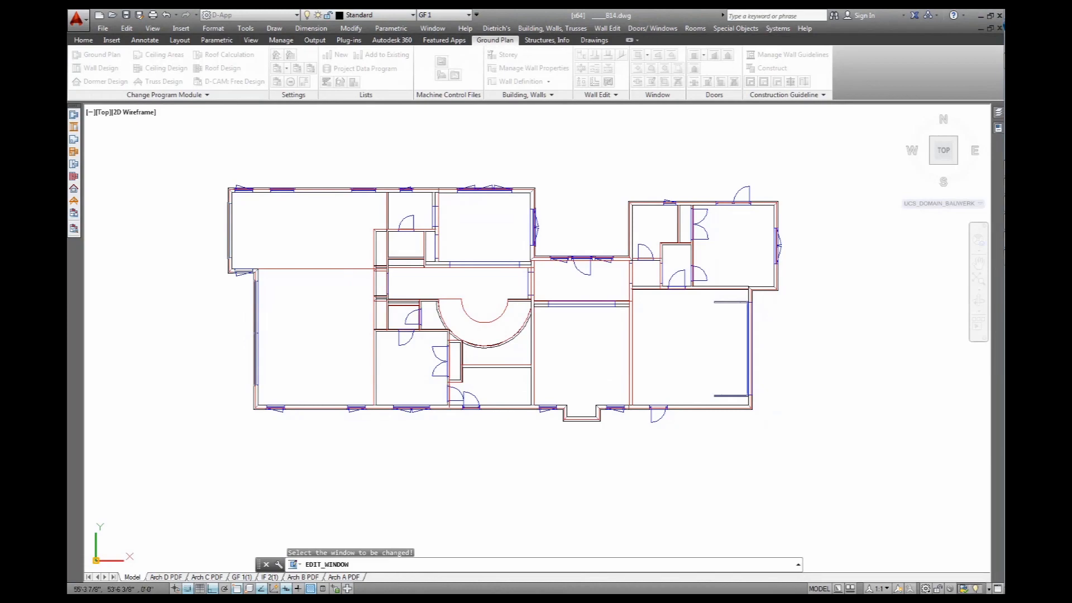
key("Escape")
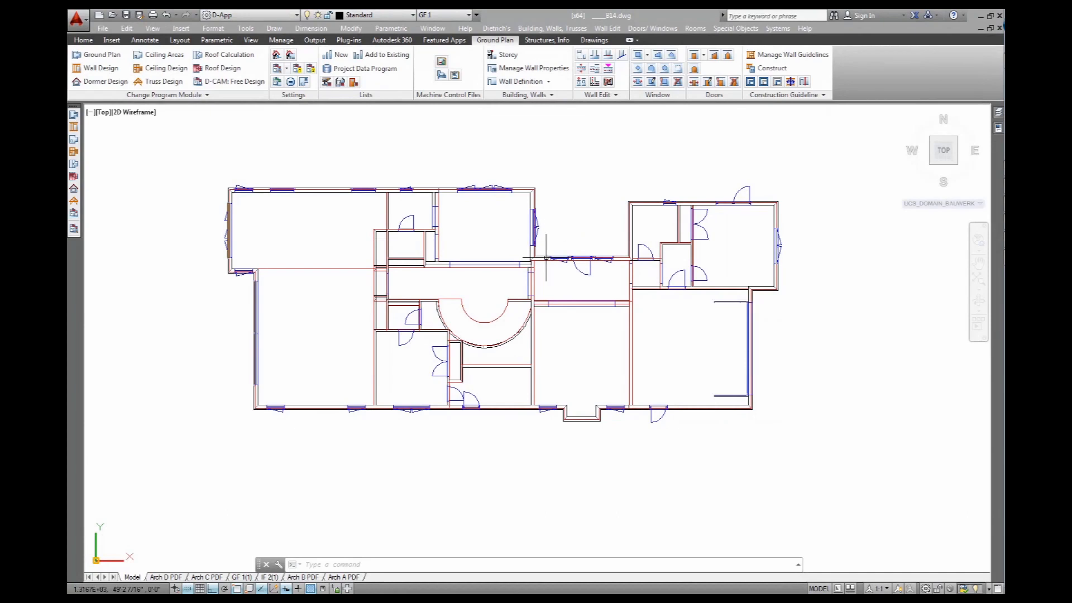
- Turn on the room display for the current storey using Default Room and view the plan in 3D
left_click(548, 40)
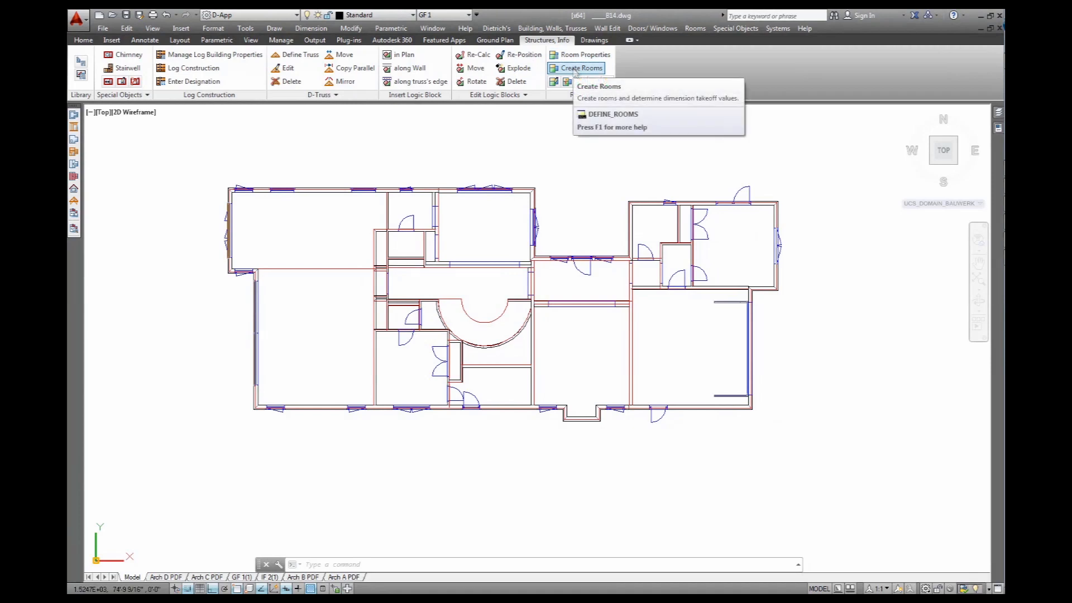
left_click(73, 229)
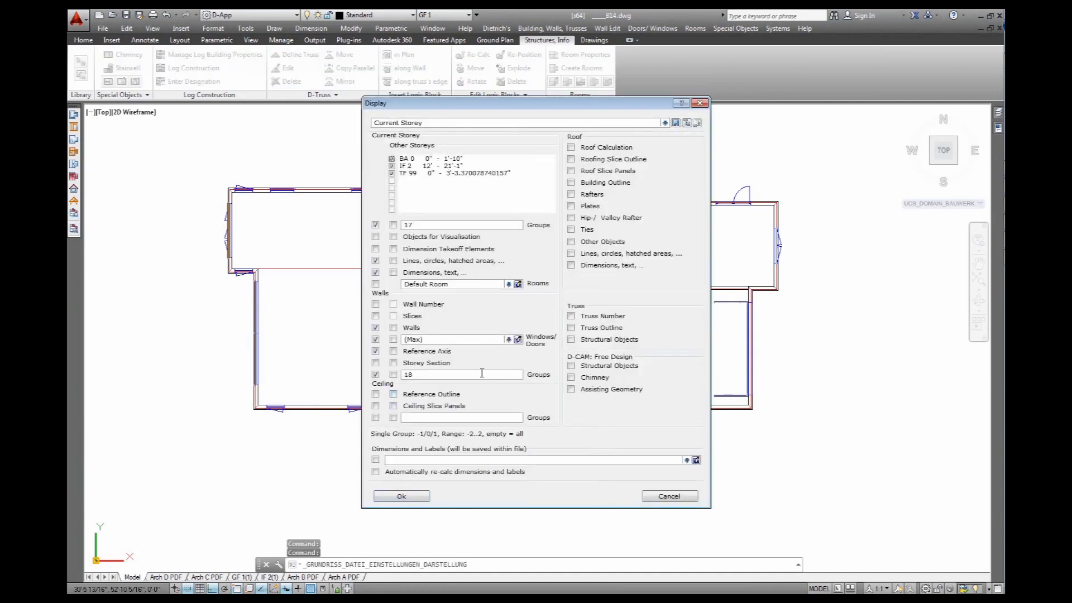
left_click(376, 285)
left_click(402, 497)
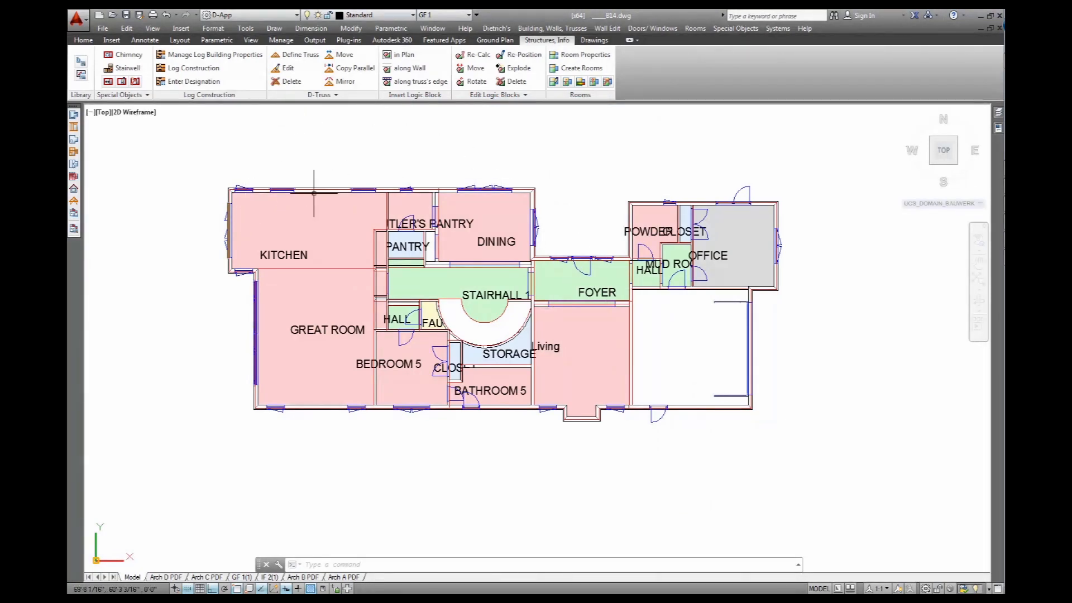
middle_click_drag(327, 330, 277, 281, "shift")
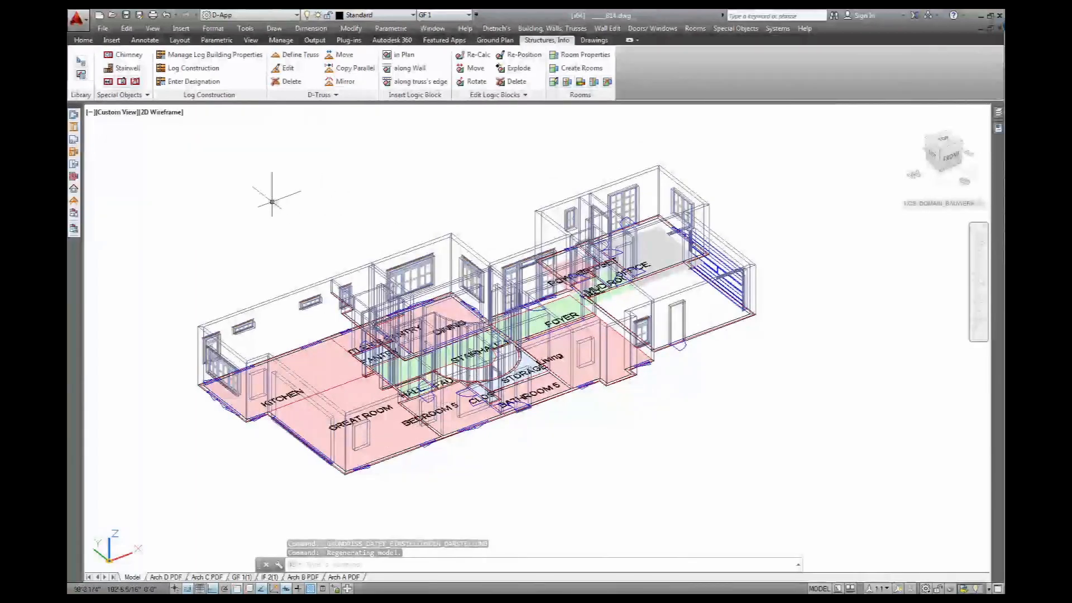
- Set the current storey's displayed groups to -20 and hide the walls, windows/doors, reference axes and wall groups
left_click(73, 228)
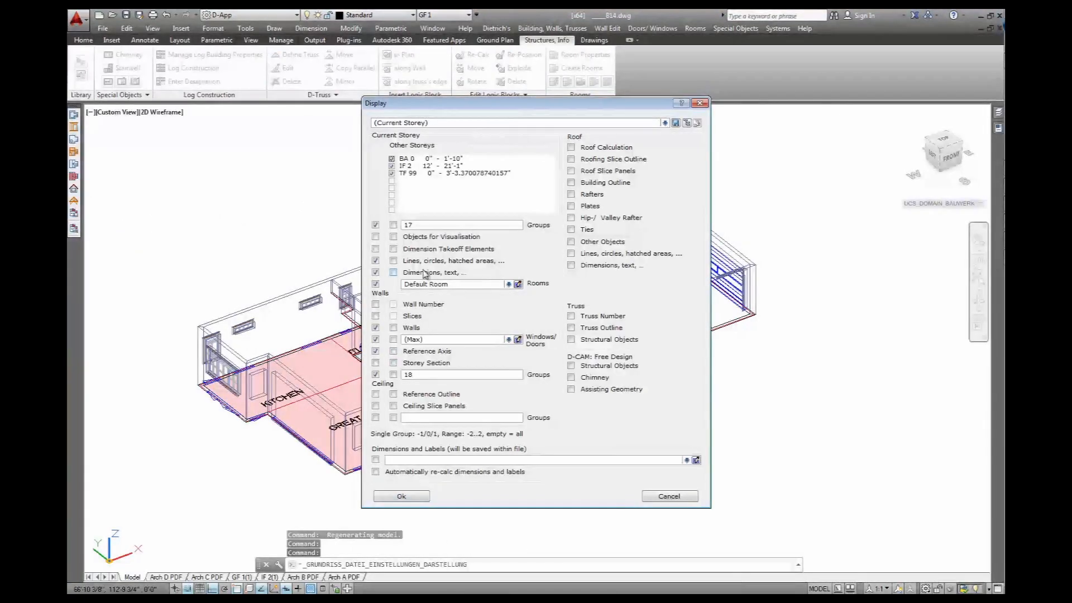
double_click(436, 223)
type("-")
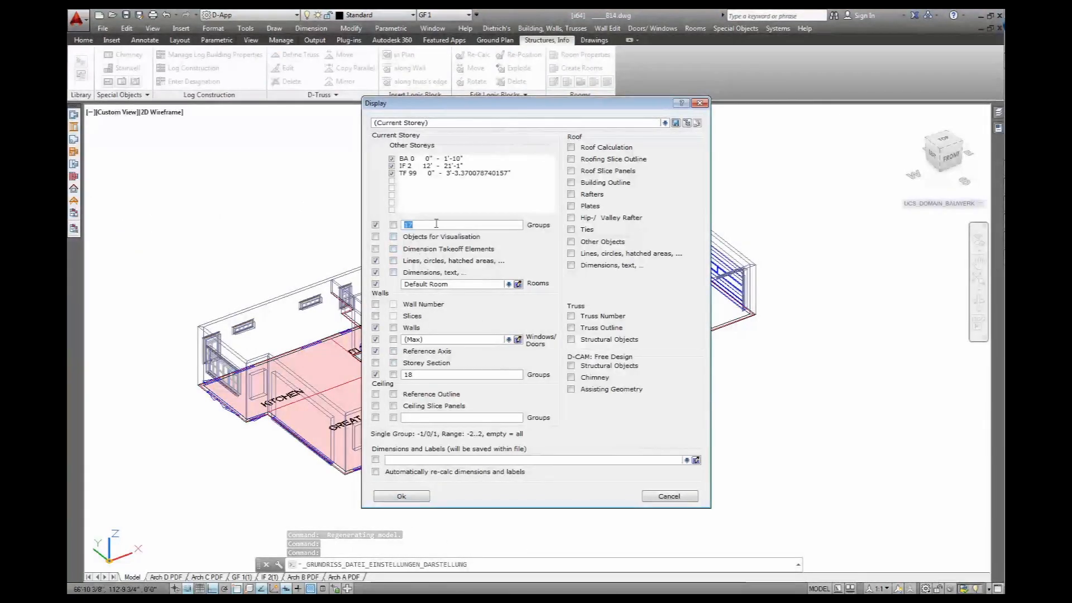
type("20")
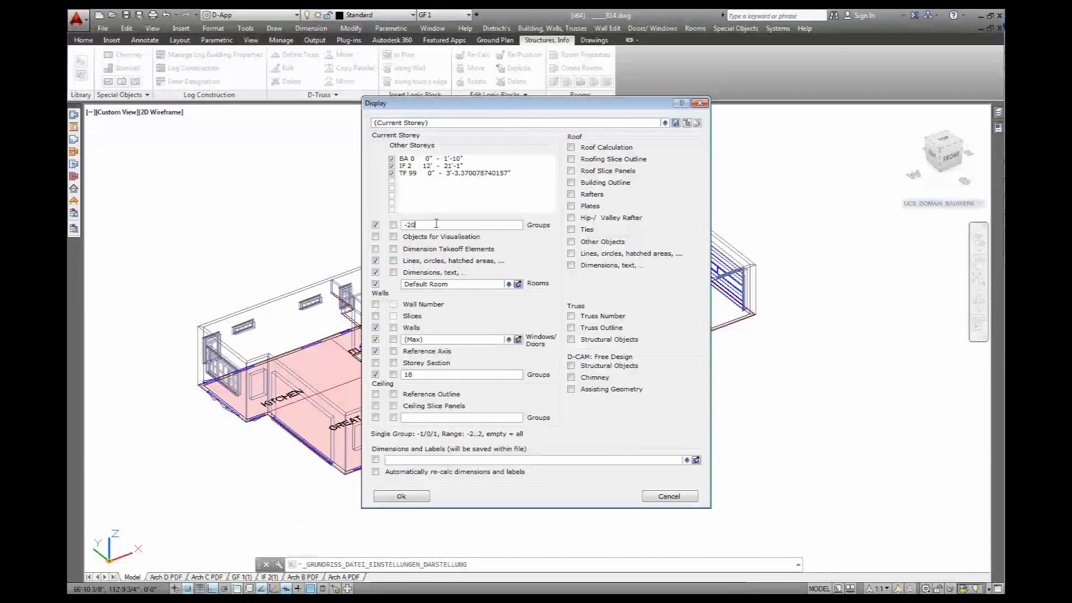
left_click(376, 339)
left_click(375, 351)
left_click(375, 374)
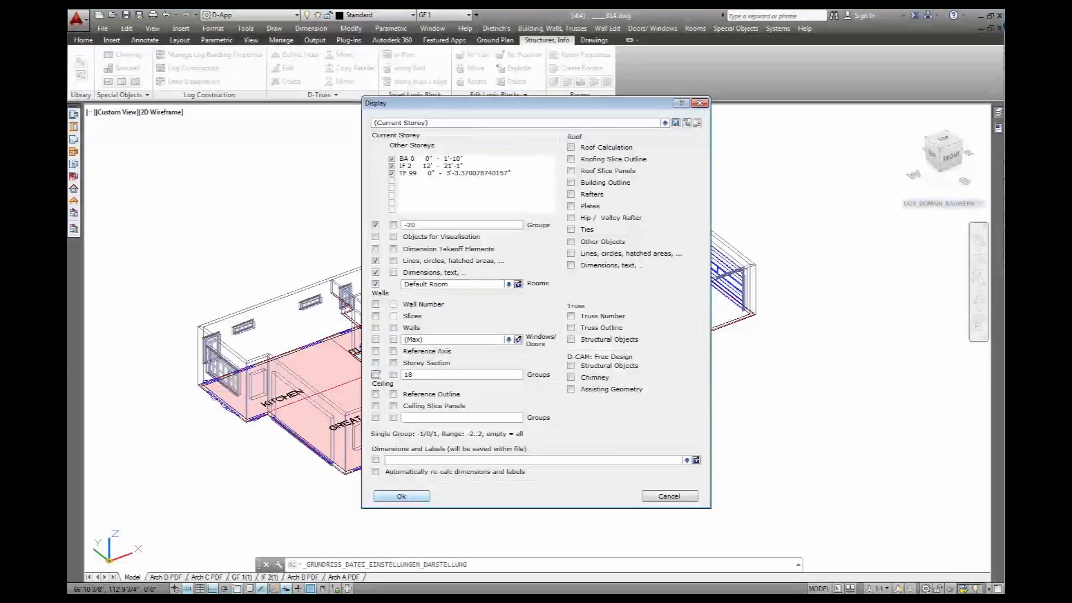
key("Return")
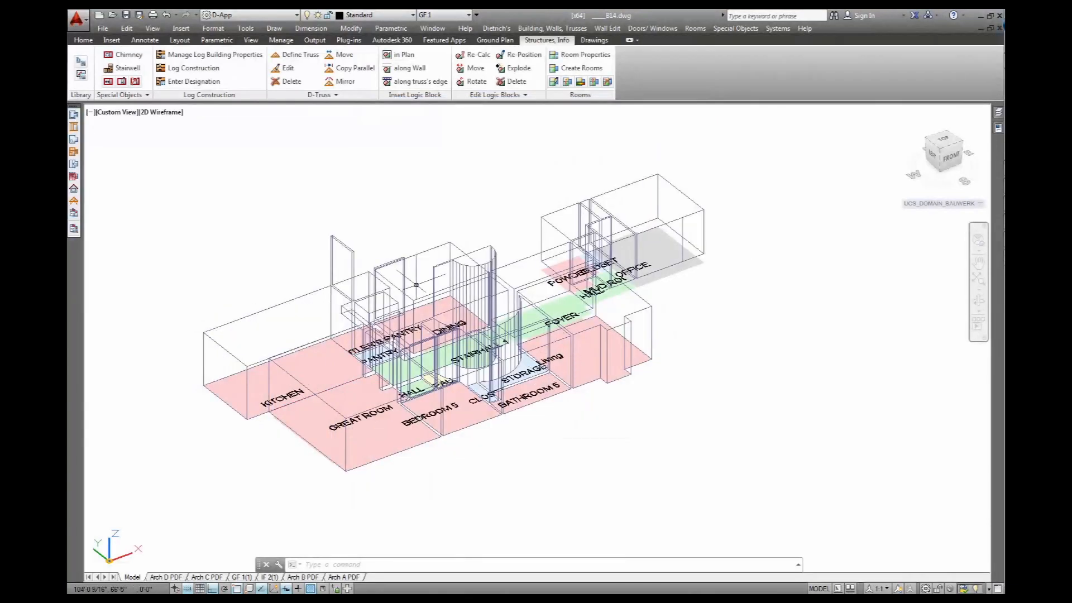
- Highlight the room volumes of the kitchen, stair hall and powder room, plus the office's floor area, to examine them
left_click(323, 293)
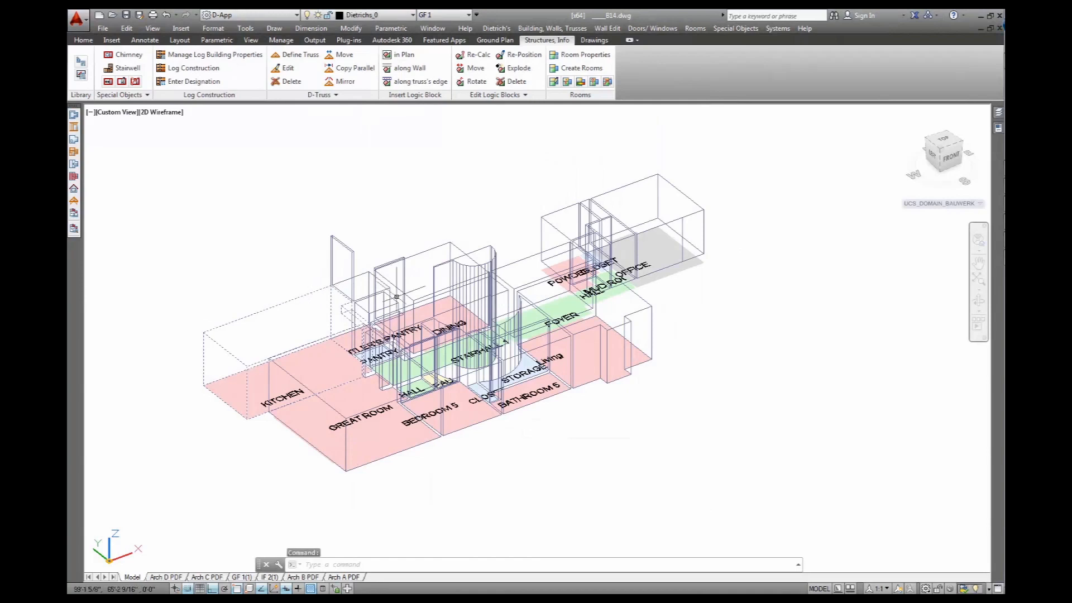
left_click(479, 247)
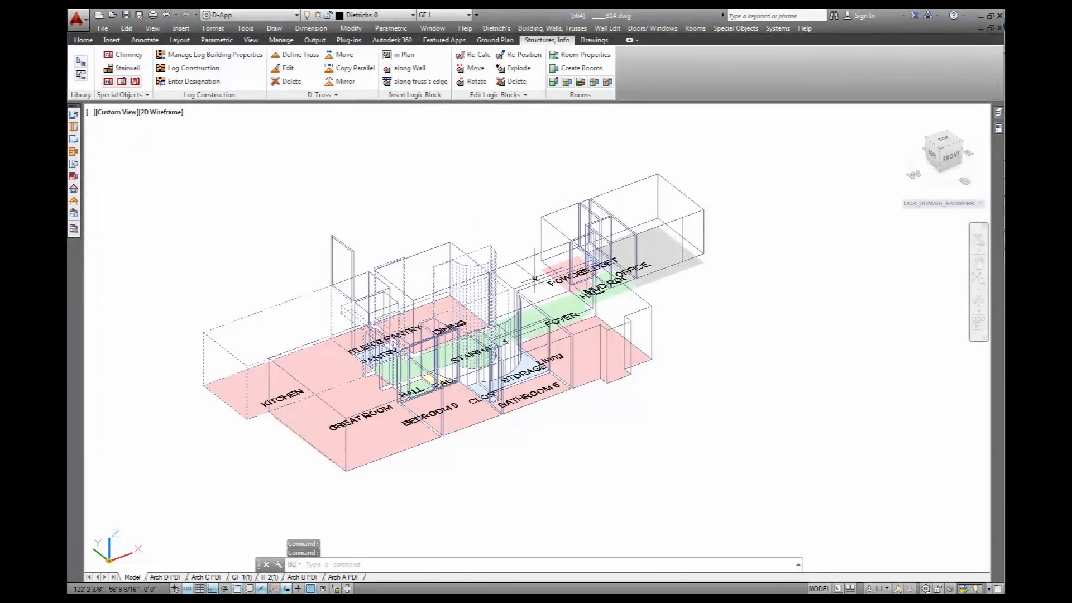
left_click(542, 229)
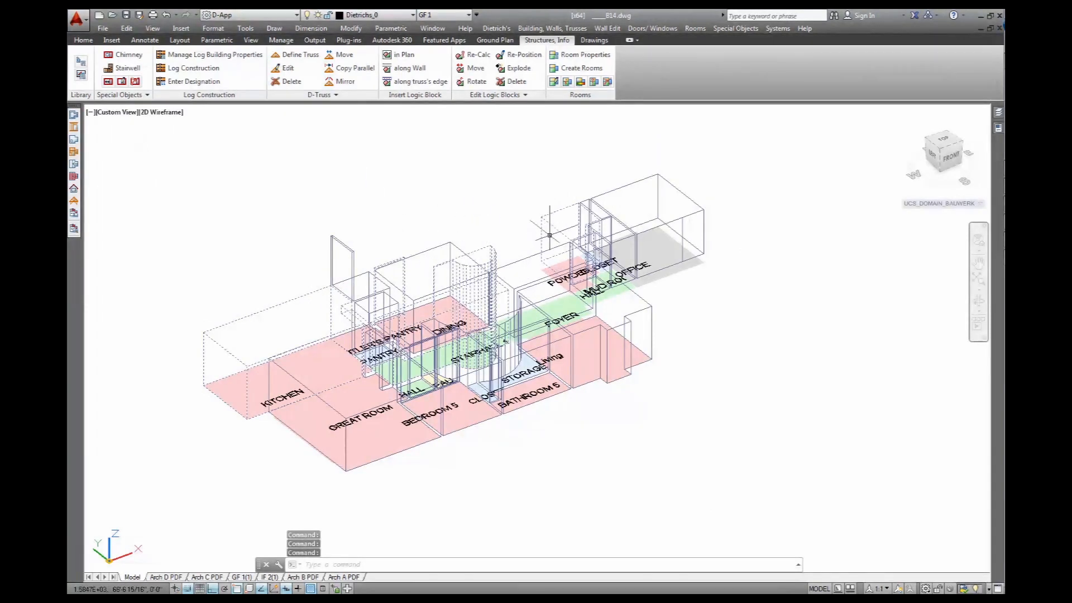
left_click(655, 234)
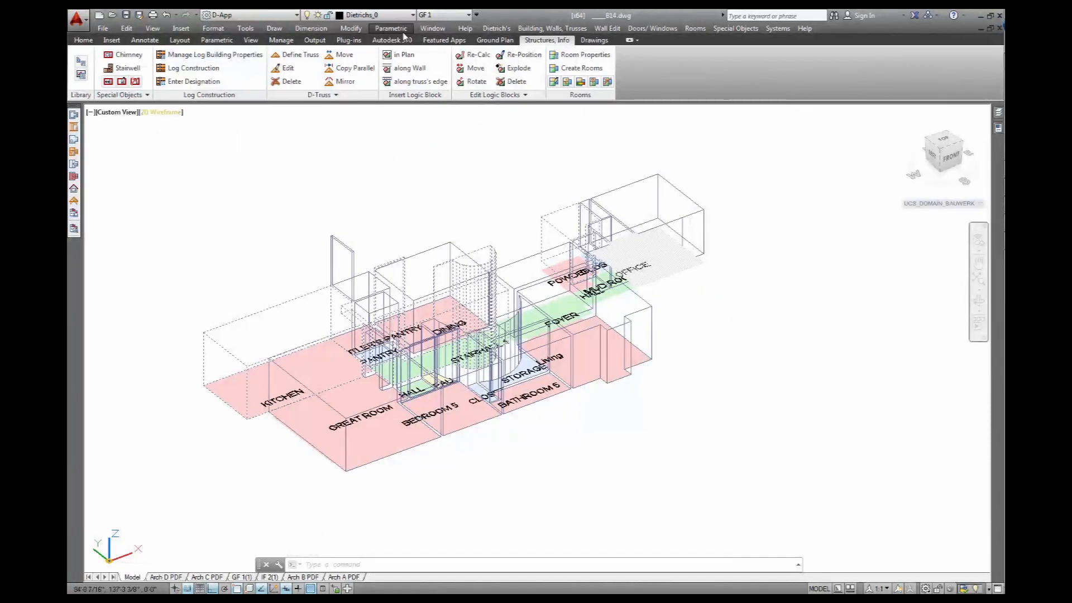
- Return to the Ground Plan tools, center the plan in the top view and regenerate the model
left_click(482, 41)
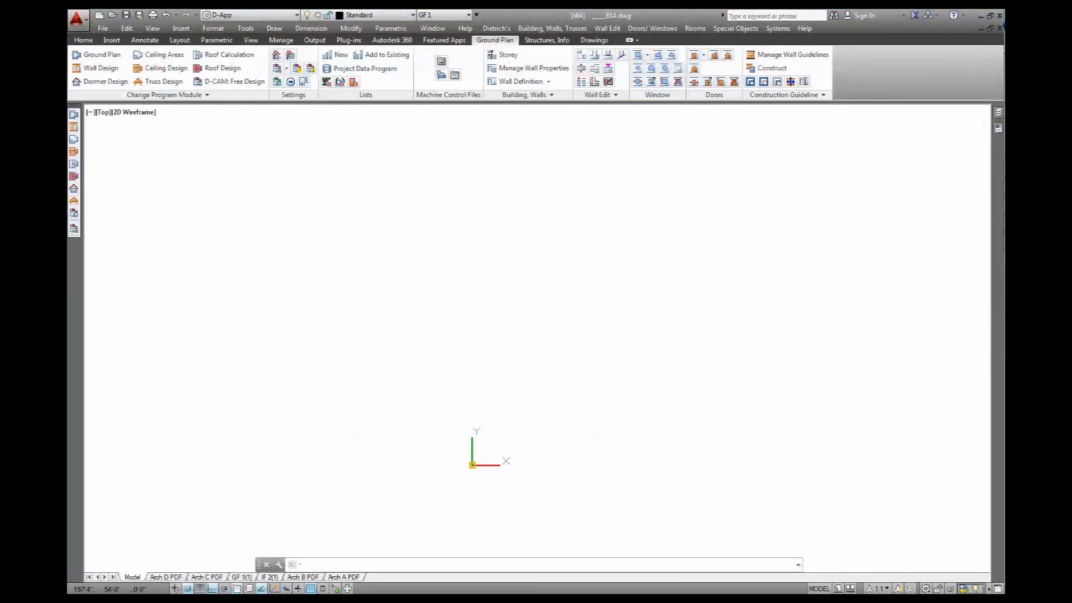
scroll(531, 437, "up", 5)
middle_click_drag(531, 438, 504, 324)
type("regen")
key("Return")
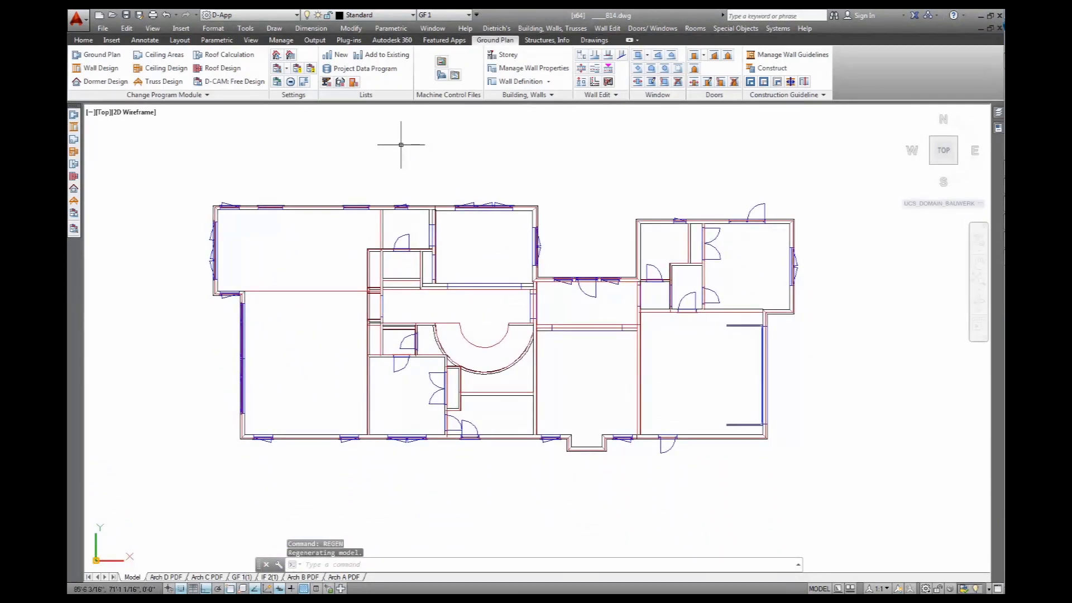
- Enable the Default Room display for the current storey in the plan view
left_click(277, 68)
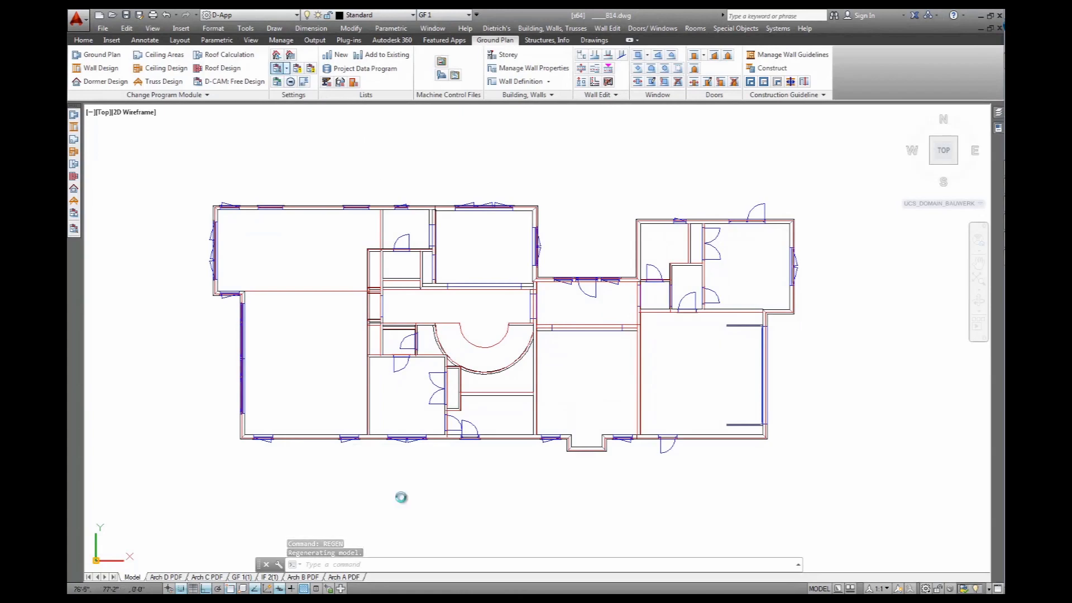
left_click(376, 285)
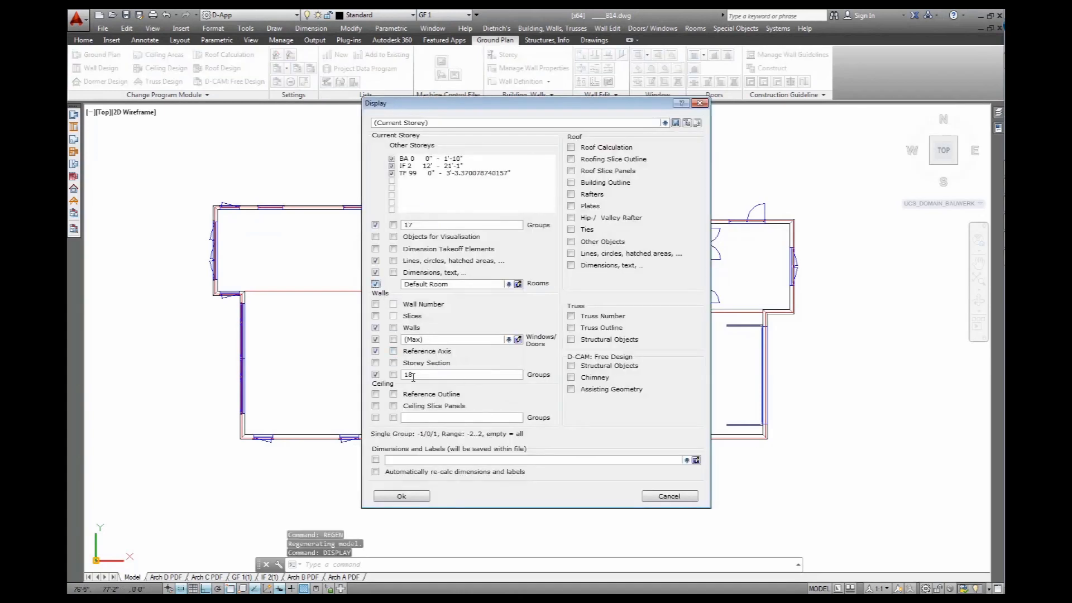
left_click(401, 499)
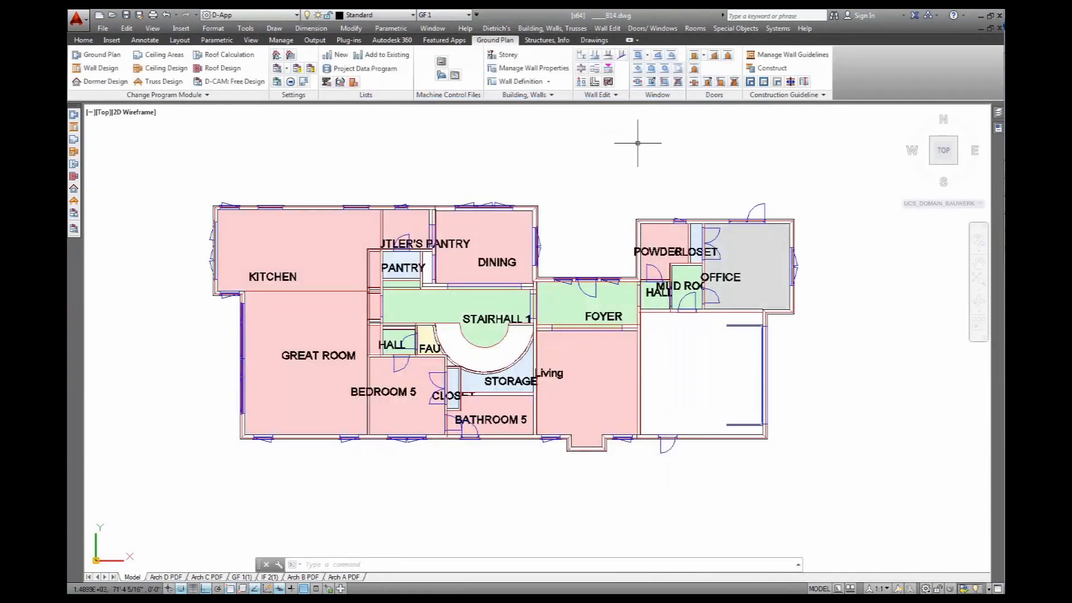
- Start the EnEV category assignment for storey GF 1 and set the EnEV area to heated
left_click(695, 28)
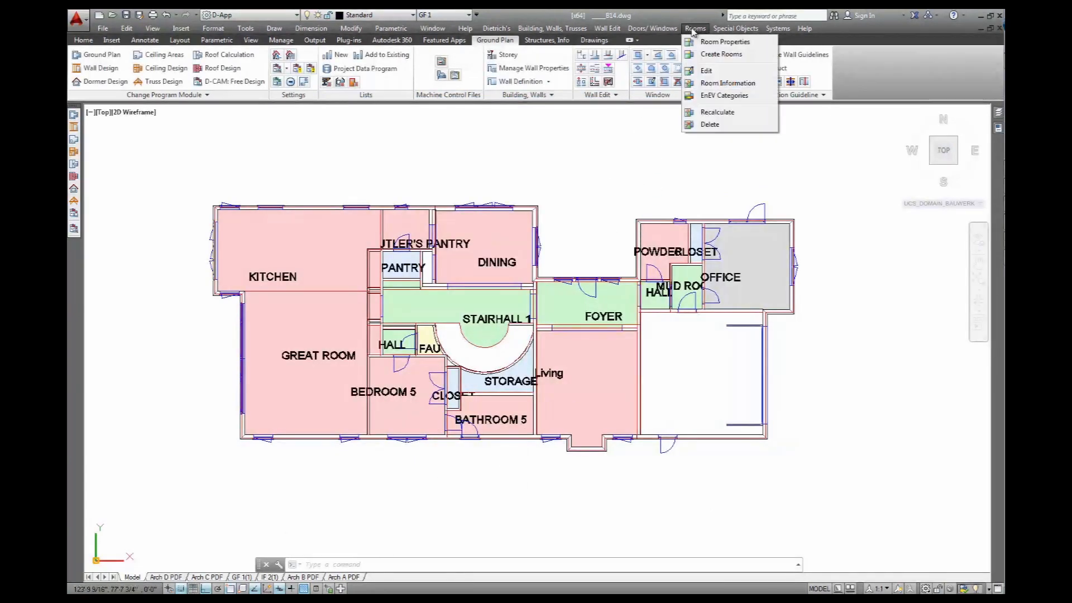
left_click(719, 97)
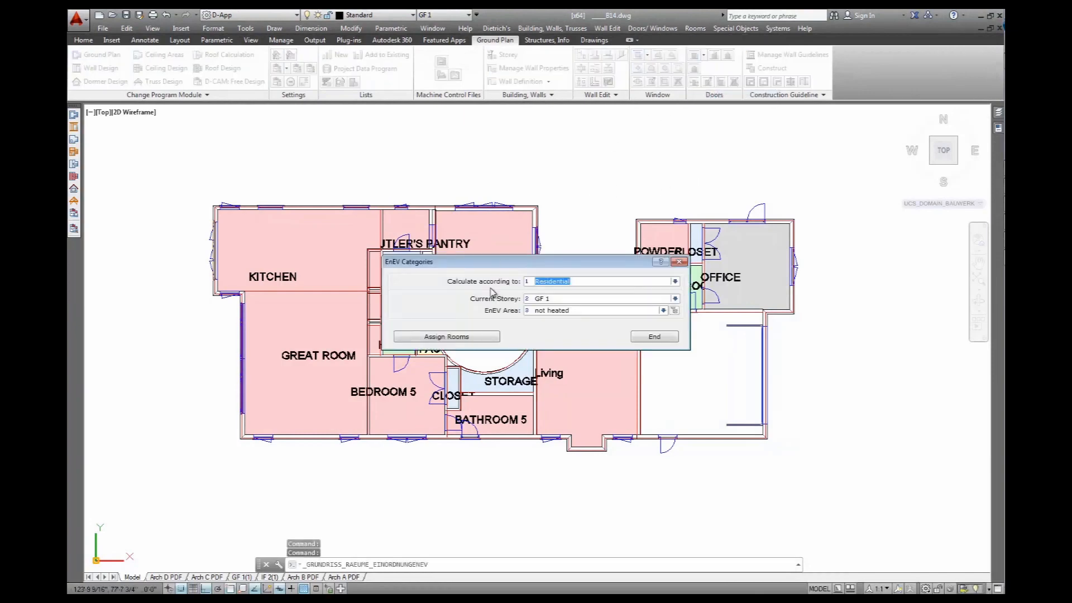
left_click(558, 310)
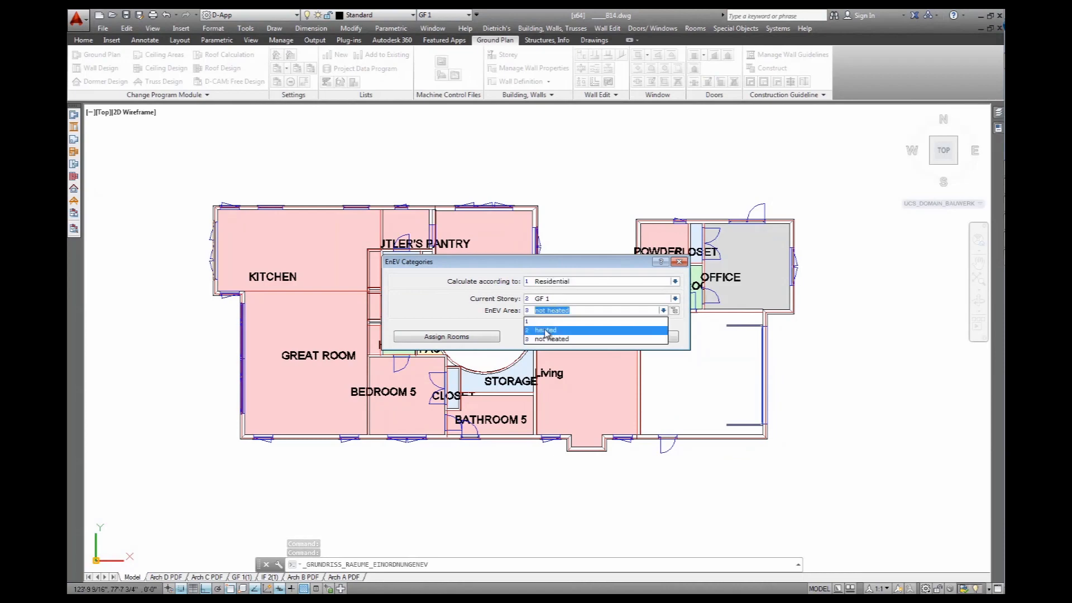
left_click(546, 330)
- Assign the kitchen, great room, butler's pantry, dining room, pantry and stair hall to the heated EnEV area
left_click(464, 338)
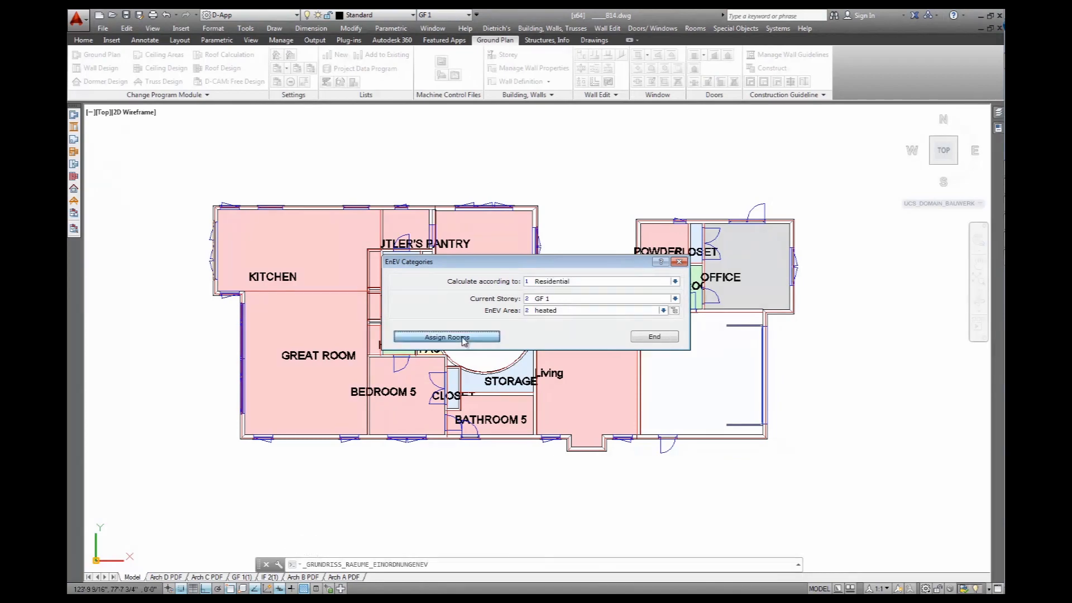
left_click(338, 275)
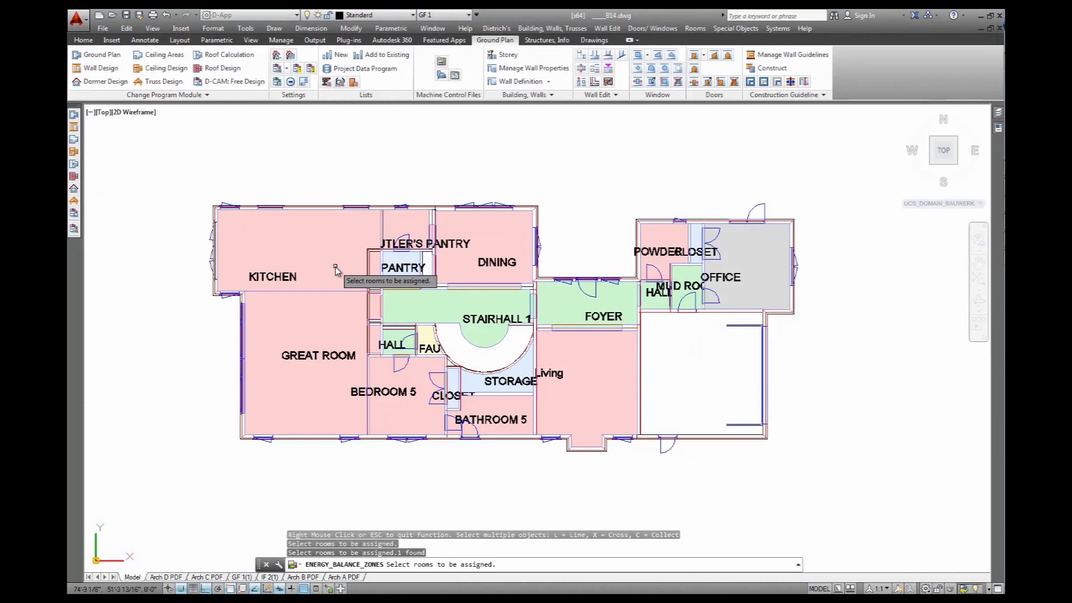
left_click(307, 298)
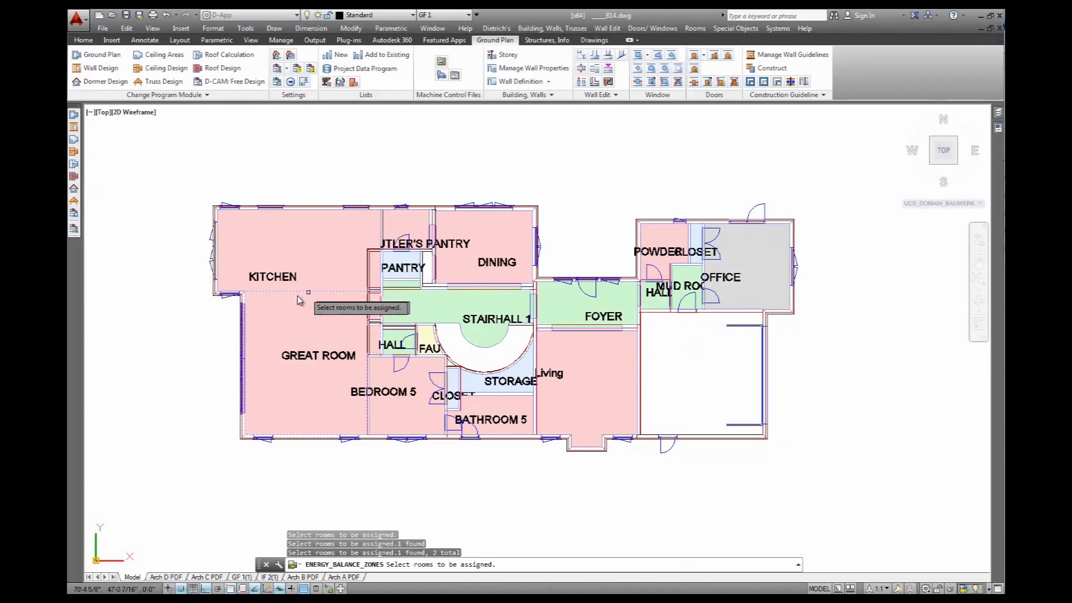
left_click(315, 217)
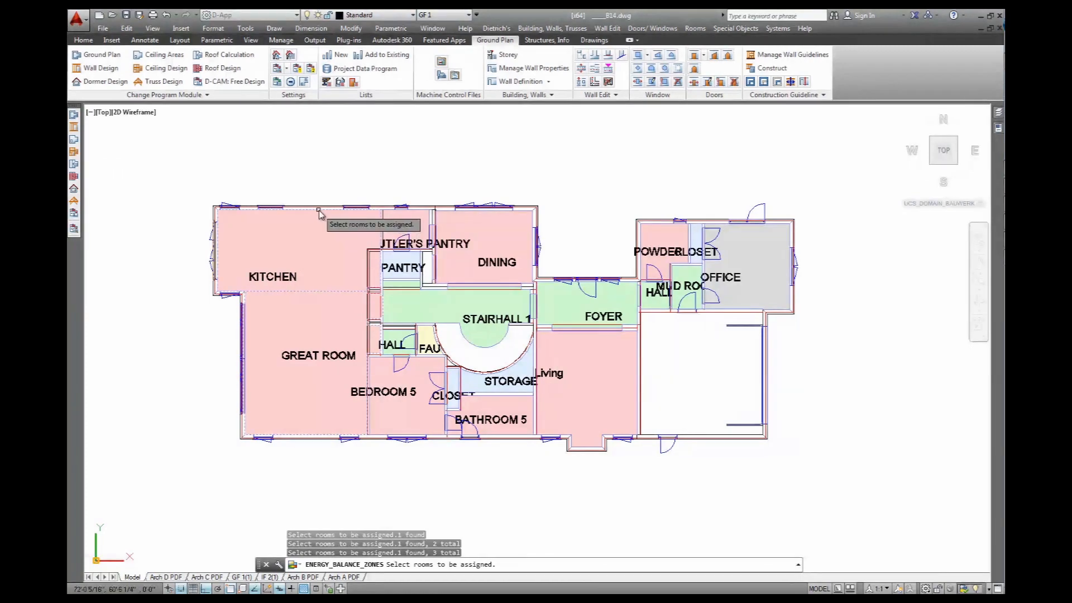
left_click(410, 217)
left_click(458, 218)
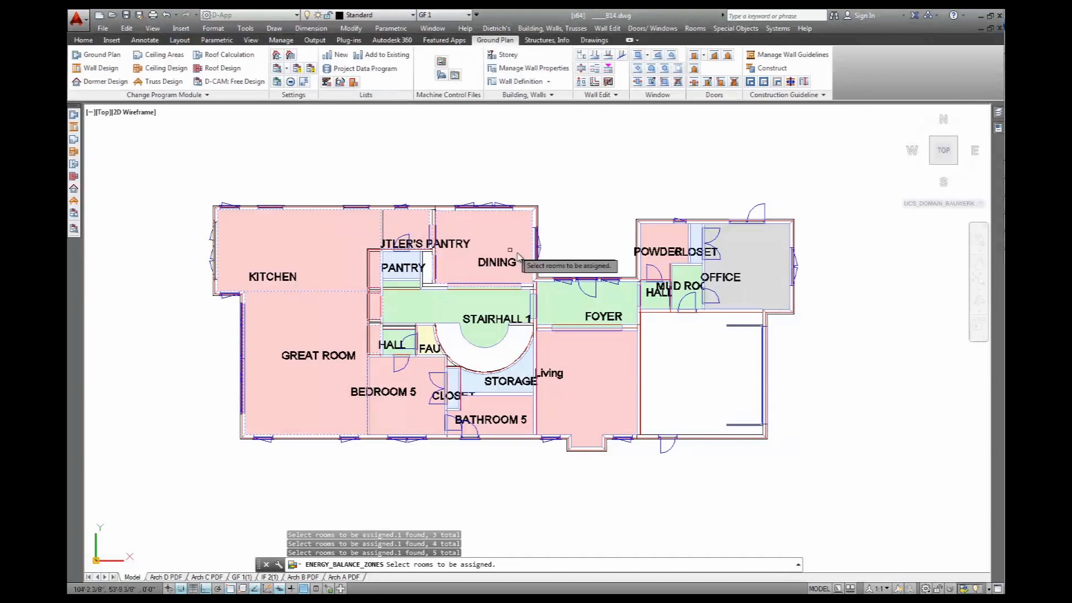
left_click(417, 280)
left_click(410, 290)
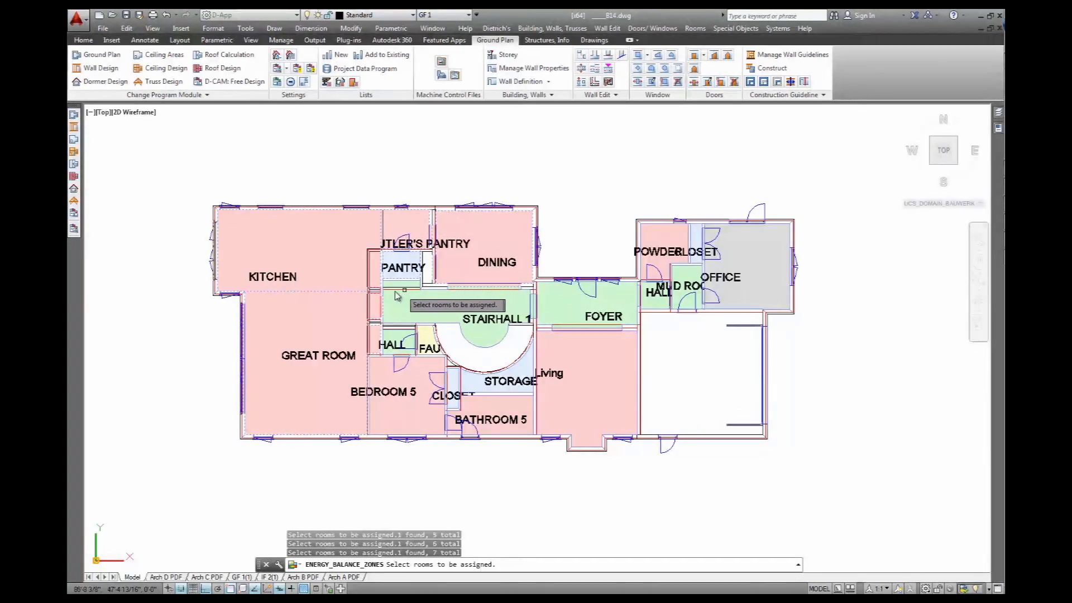
left_click(410, 307)
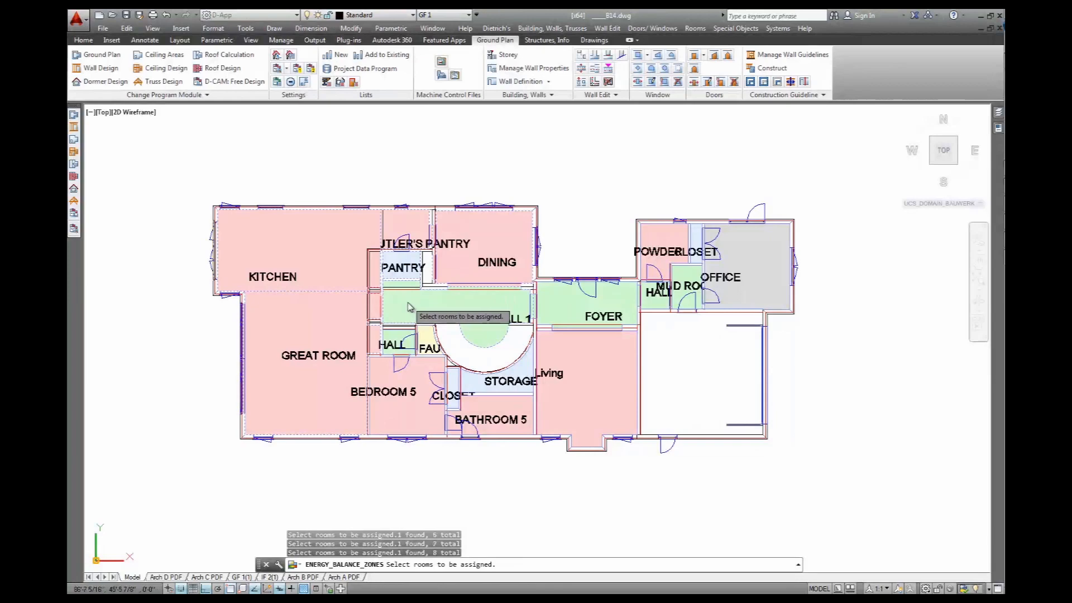
key("Return")
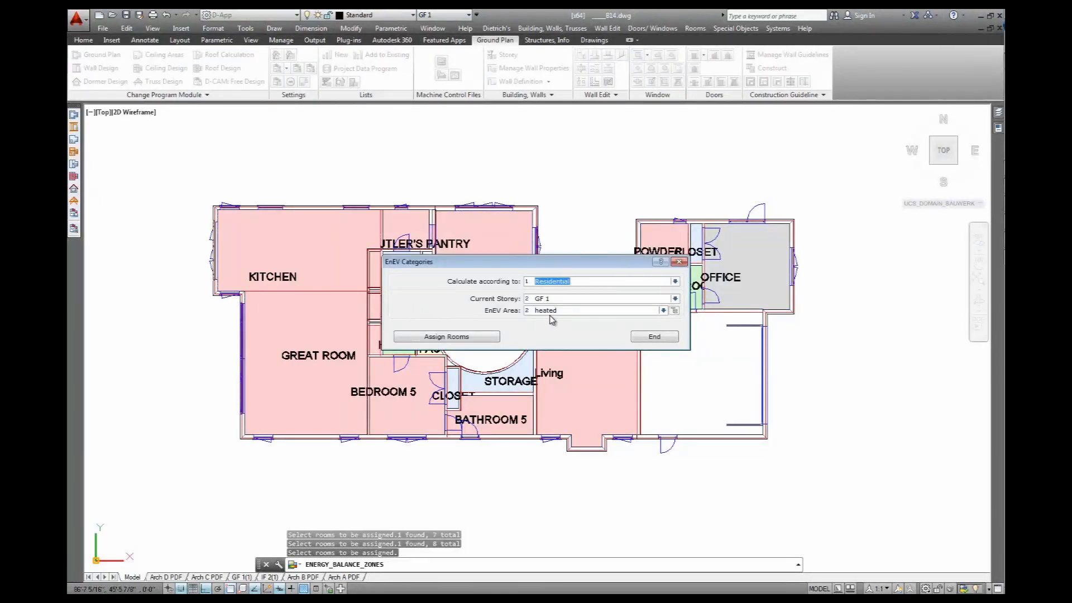
- Switch the EnEV categories to storey IF 2 with the heated area and residential calculation, and end the category assignment
left_click(675, 299)
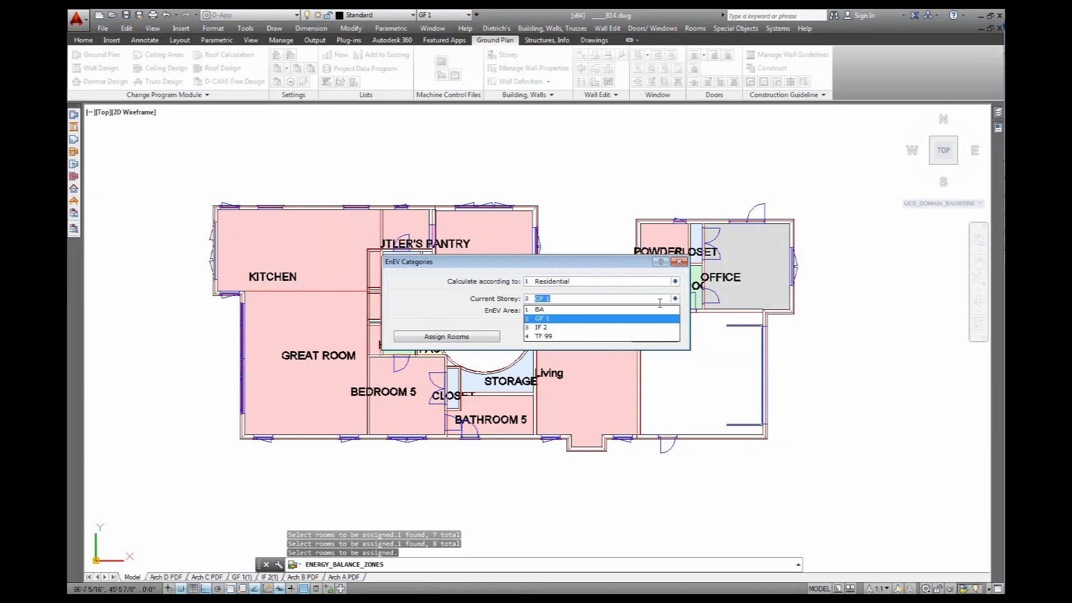
left_click(614, 328)
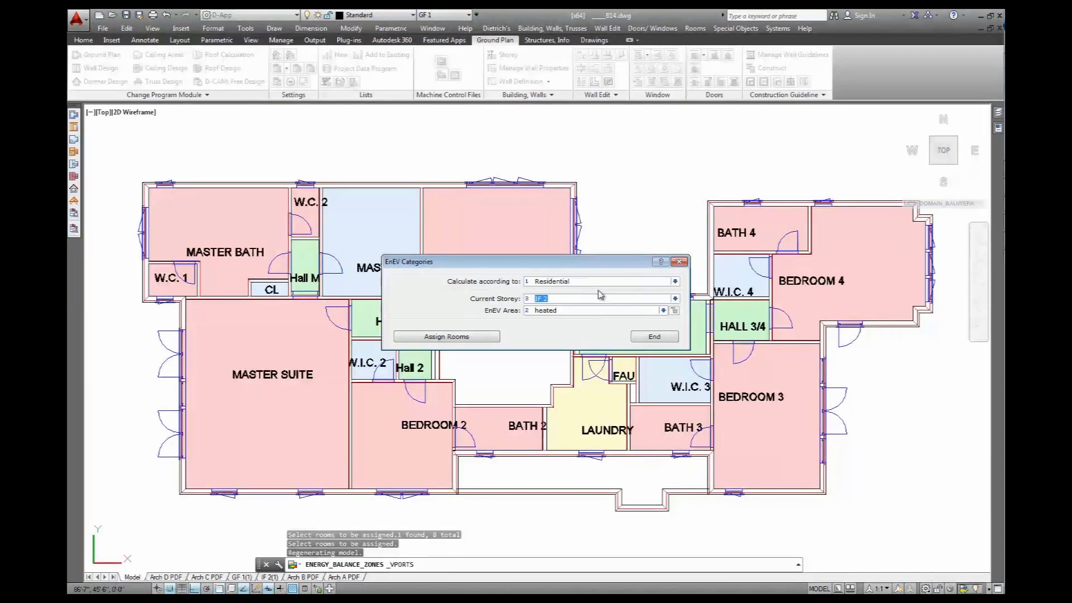
left_click(613, 311)
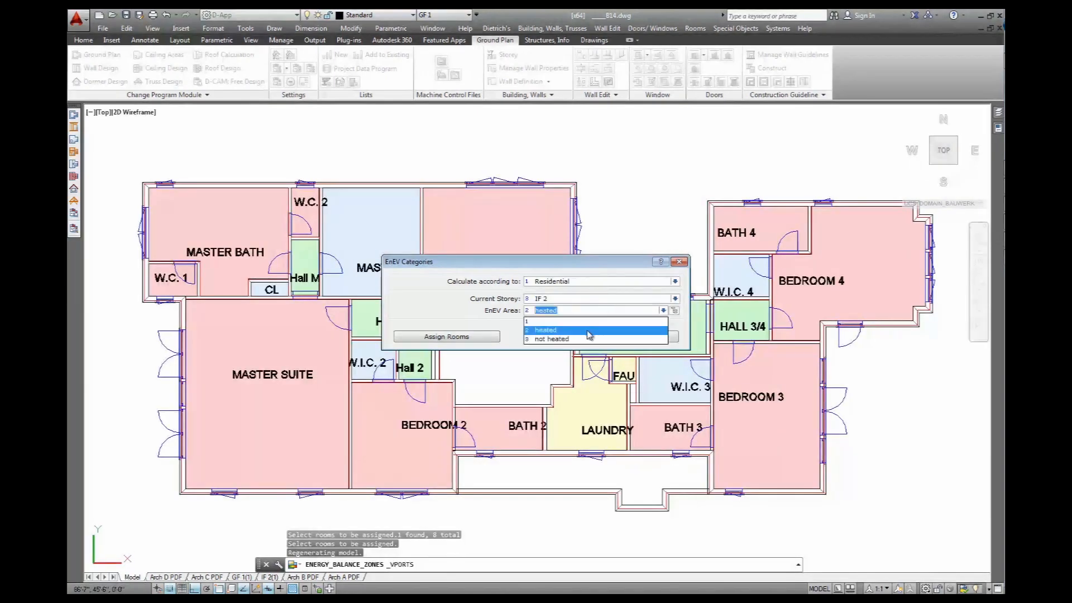
left_click(612, 282)
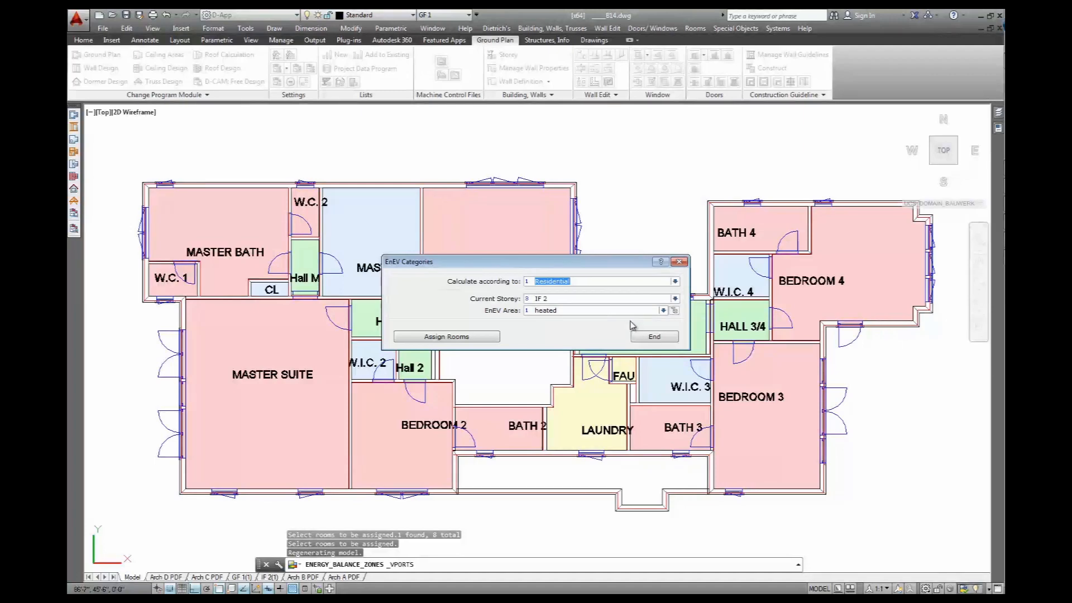
left_click(645, 339)
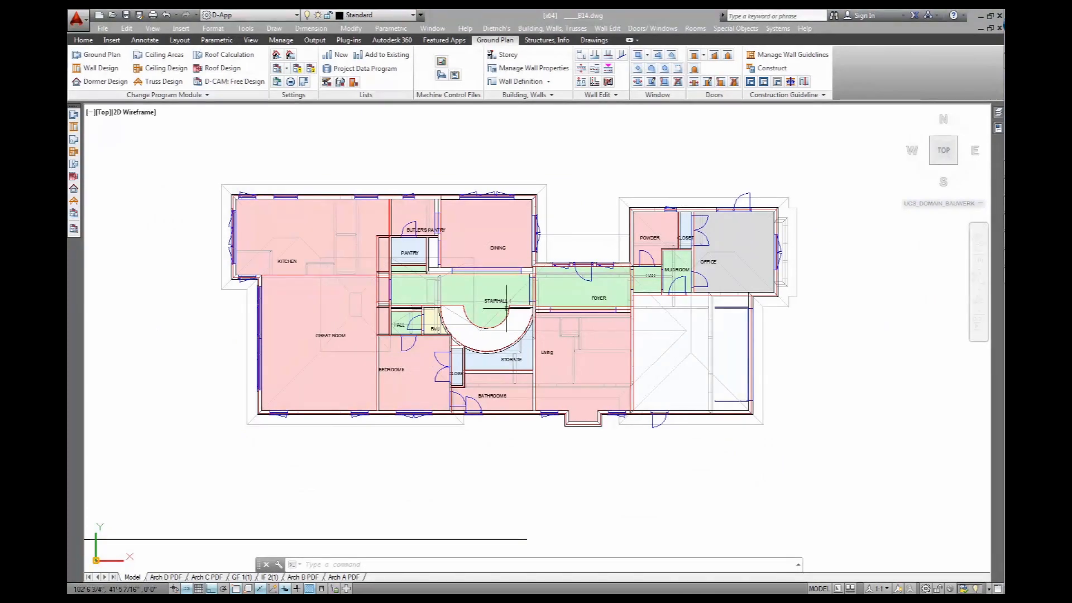
- Run the Building Physics transfer of the building to calculate its areas and volumes according to DIN 18599-1
left_click(496, 28)
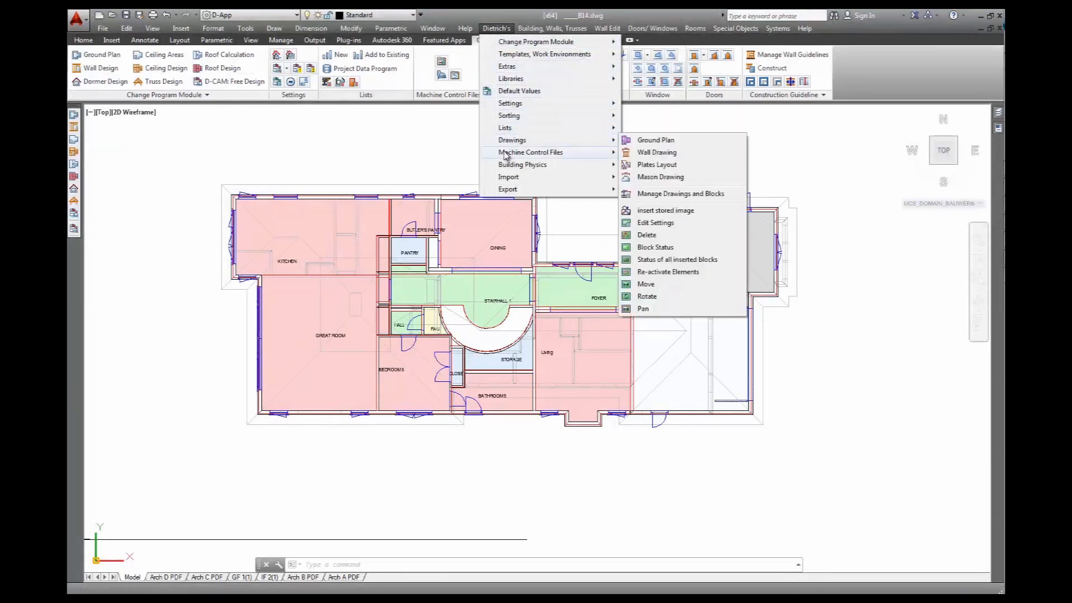
mouse_move(507, 146)
mouse_move(506, 168)
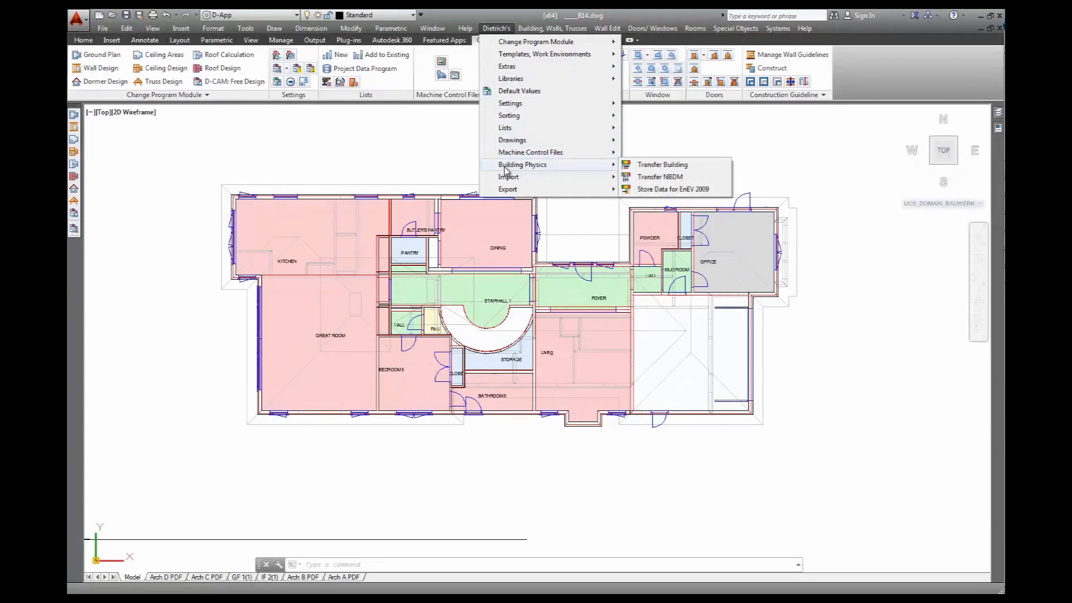
left_click(660, 167)
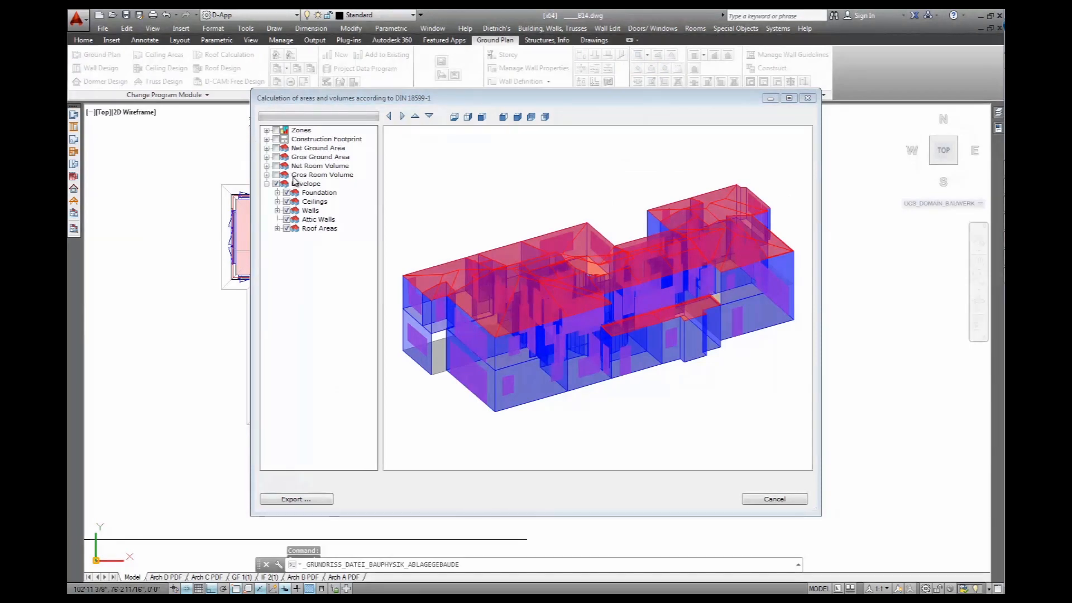
- Hide the envelope in the calculation preview and display the heated zone of the building instead
left_click(276, 184)
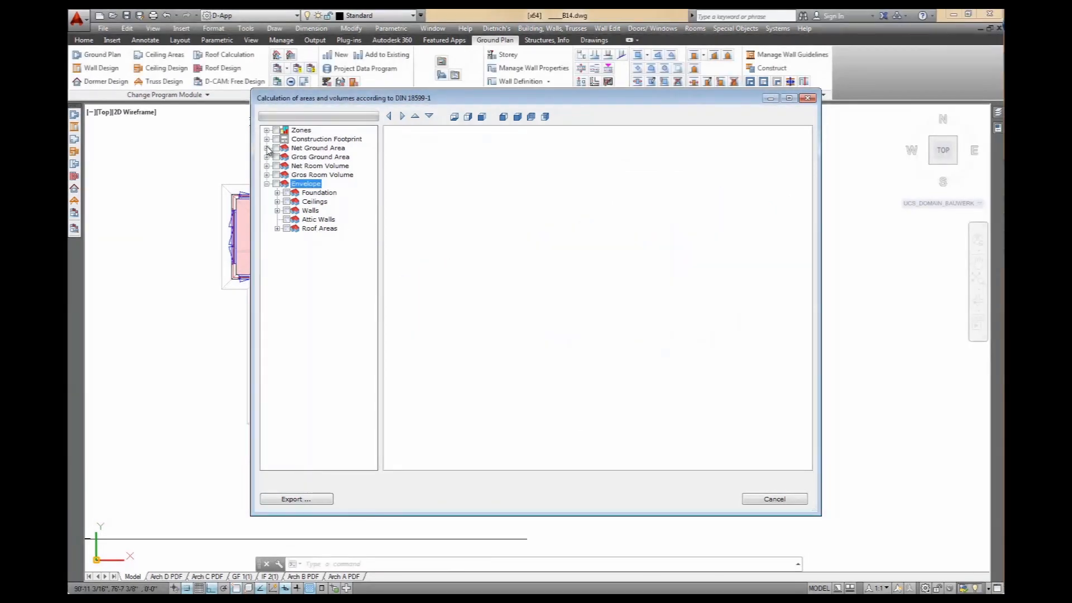
left_click(276, 130)
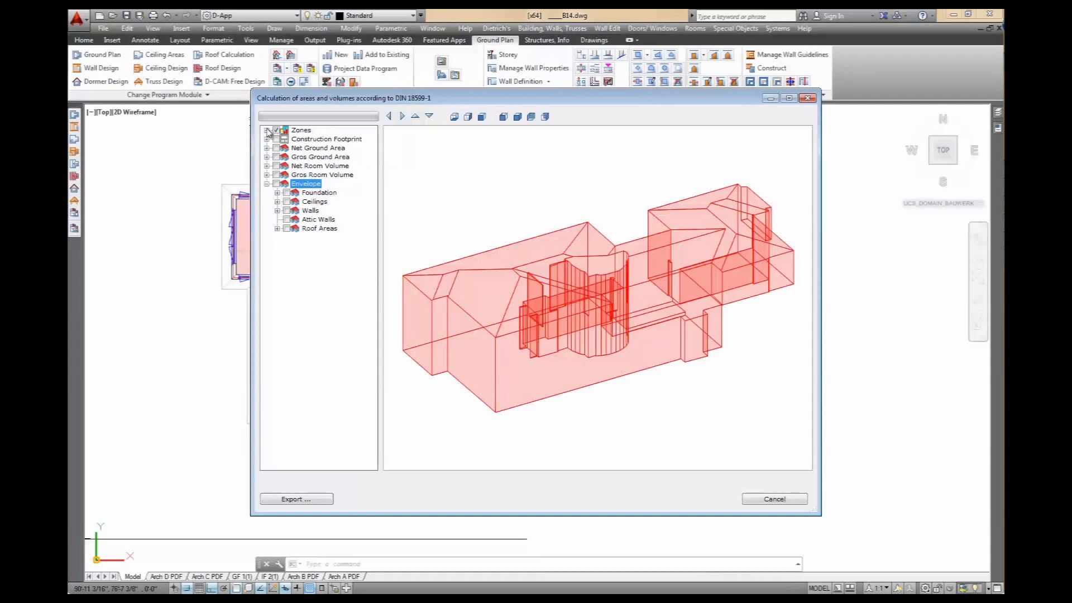
left_click(267, 130)
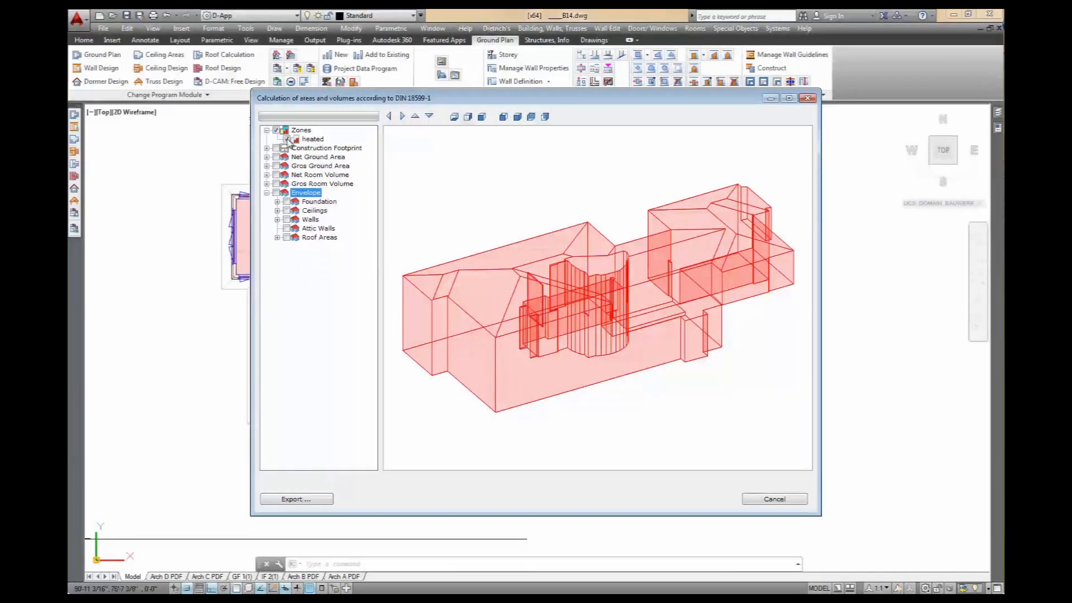
- Examine the construction footprints of GF 1, IF 2 and the roof areas over the heated zone, and hide them again
left_click(268, 148)
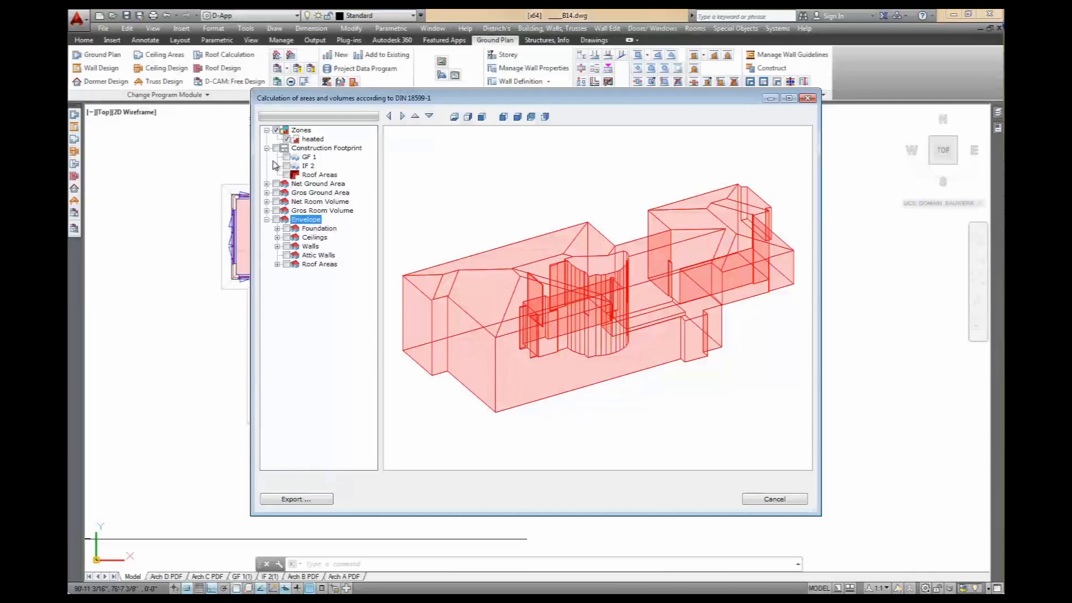
left_click(286, 158)
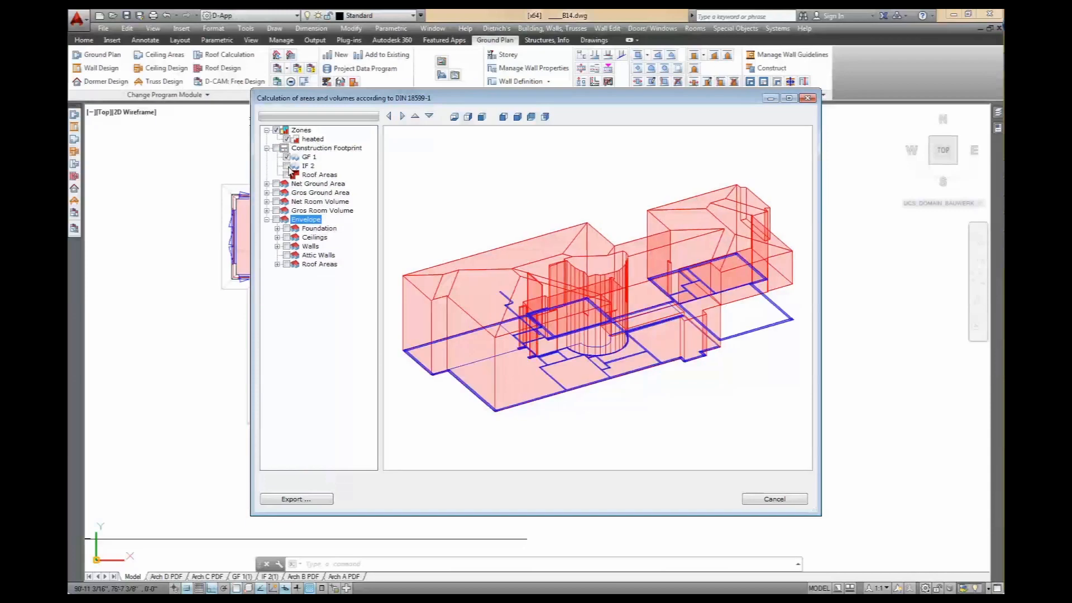
left_click(287, 166)
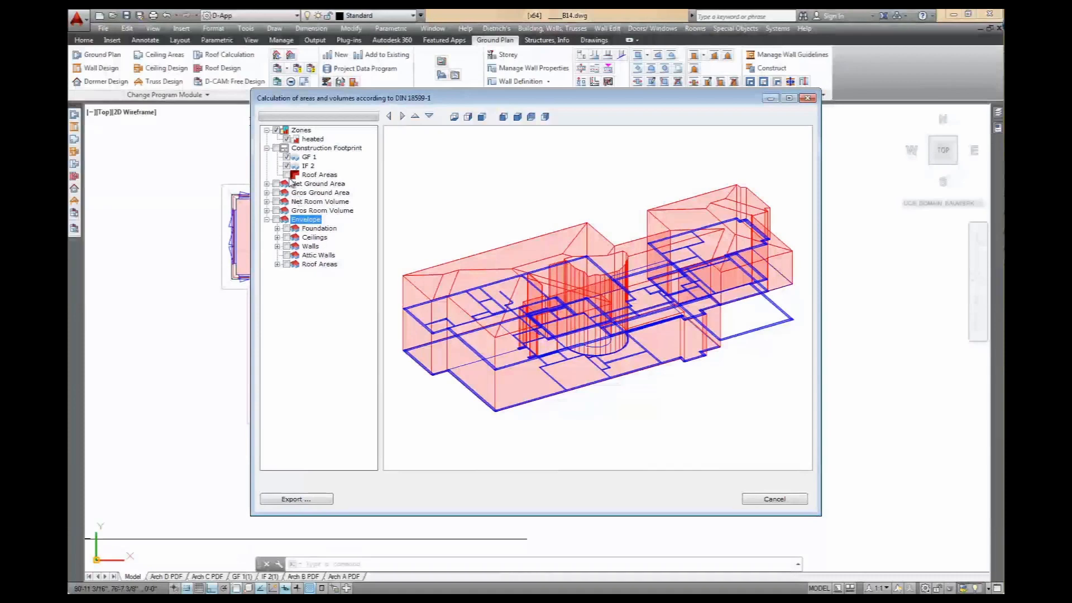
left_click(287, 175)
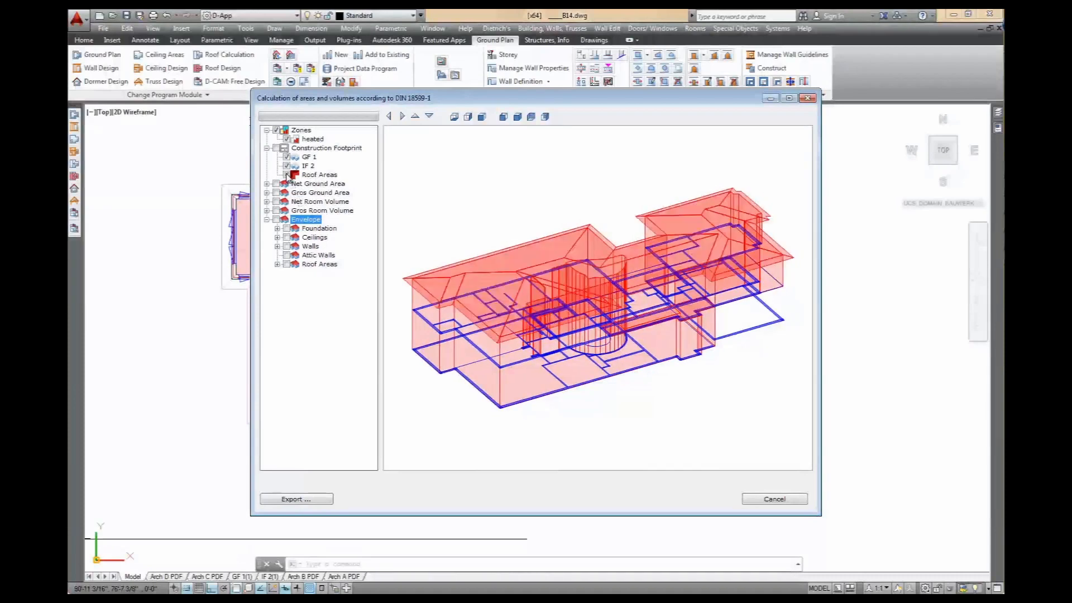
left_click(287, 175)
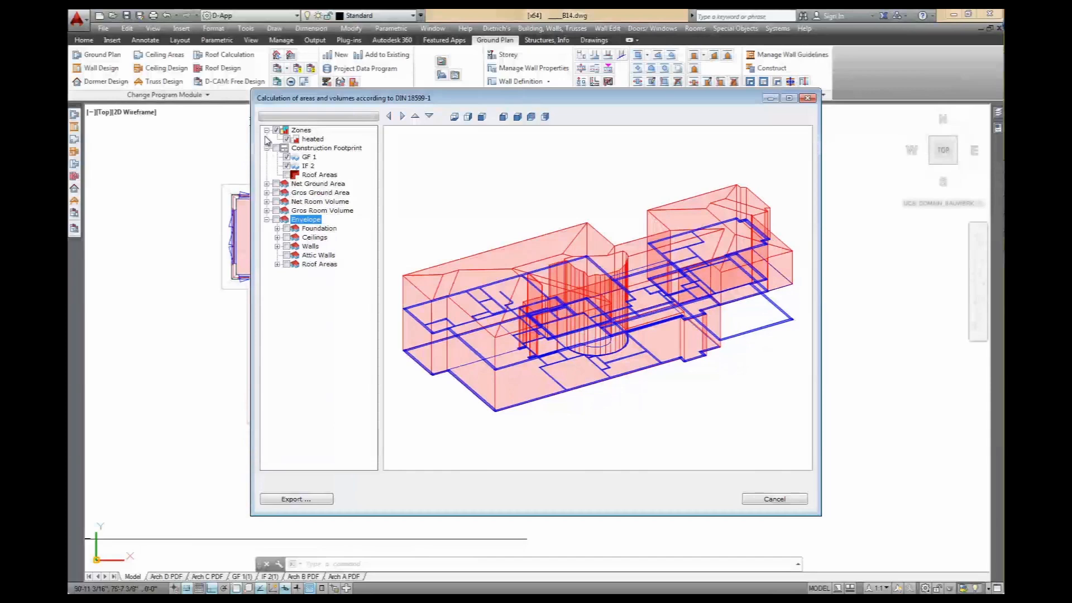
left_click(287, 157)
left_click(287, 166)
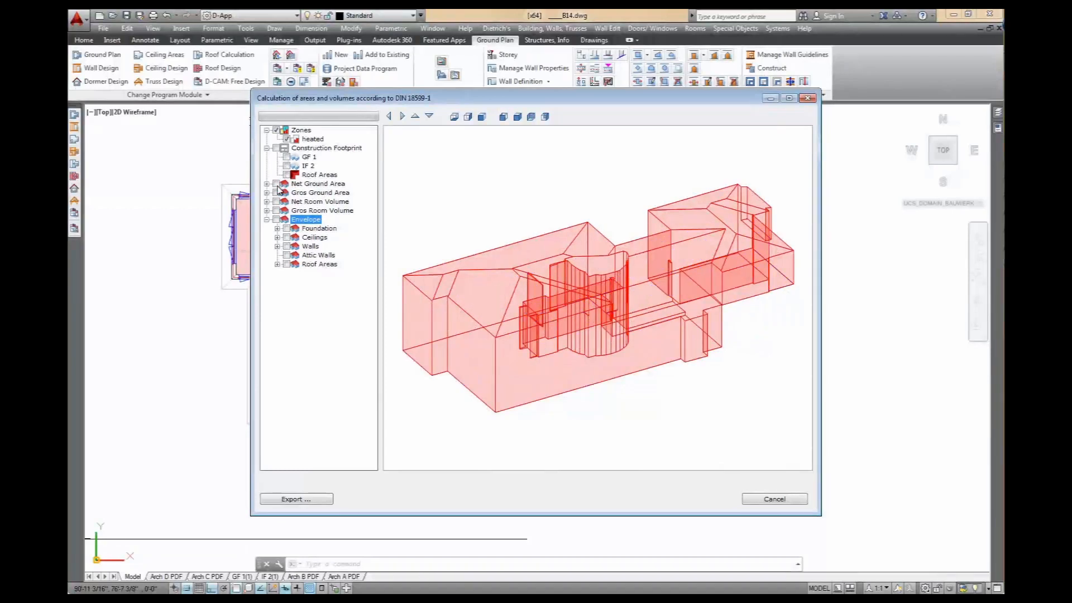
- Display the net ground areas in the preview and limit them to storey GF 1
left_click(277, 184)
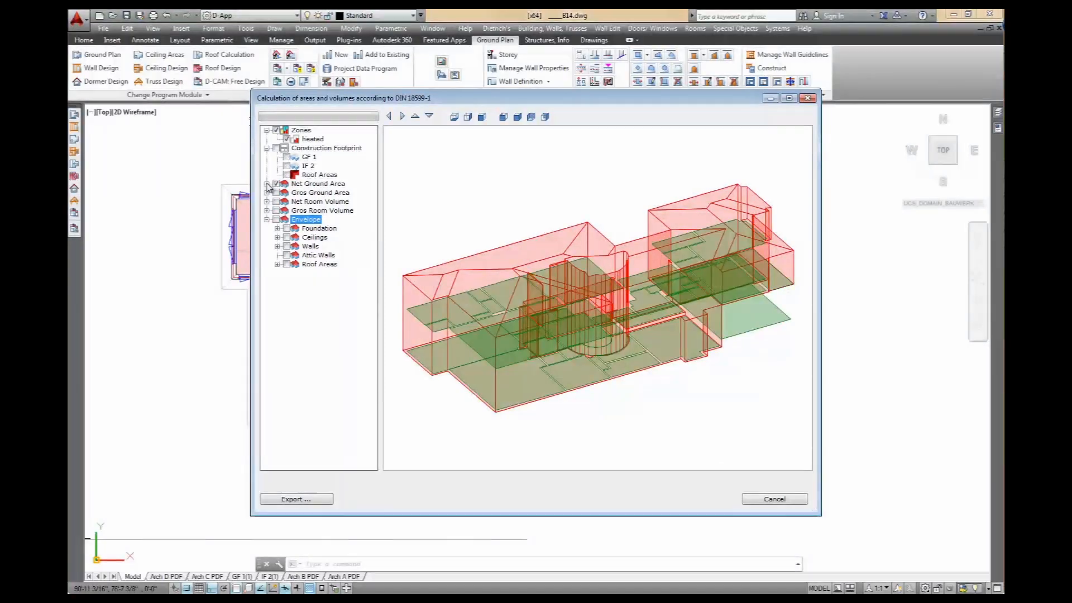
left_click(267, 183)
left_click(287, 202)
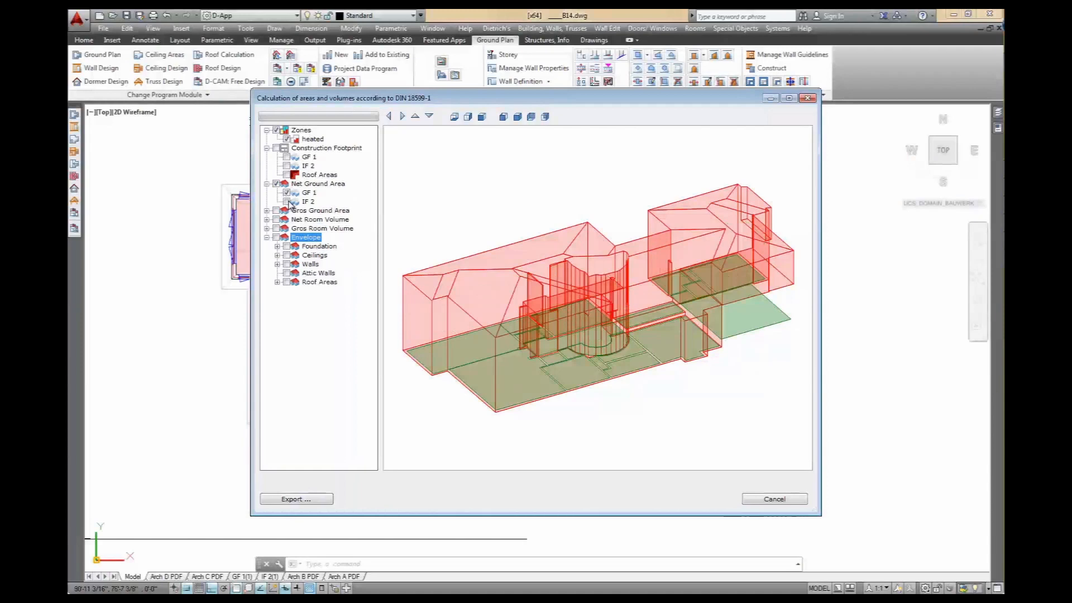
left_click(287, 193)
left_click(287, 193)
- Examine the gross ground areas of GF 1 and IF 2 with the net areas and zones hidden, leaving only IF 2 displayed
left_click(267, 211)
left_click(287, 220)
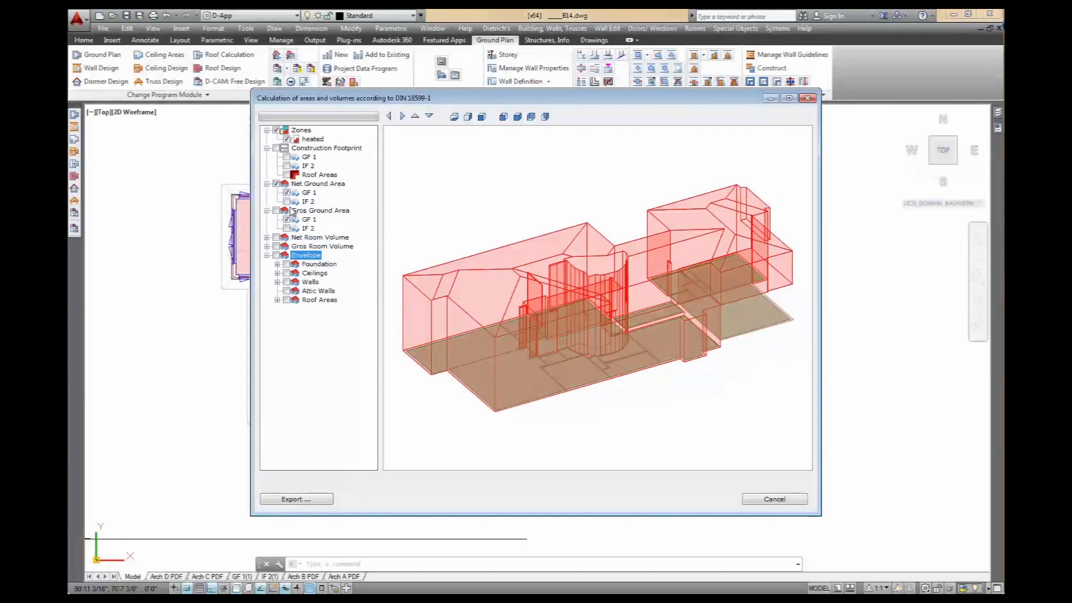
left_click(287, 193)
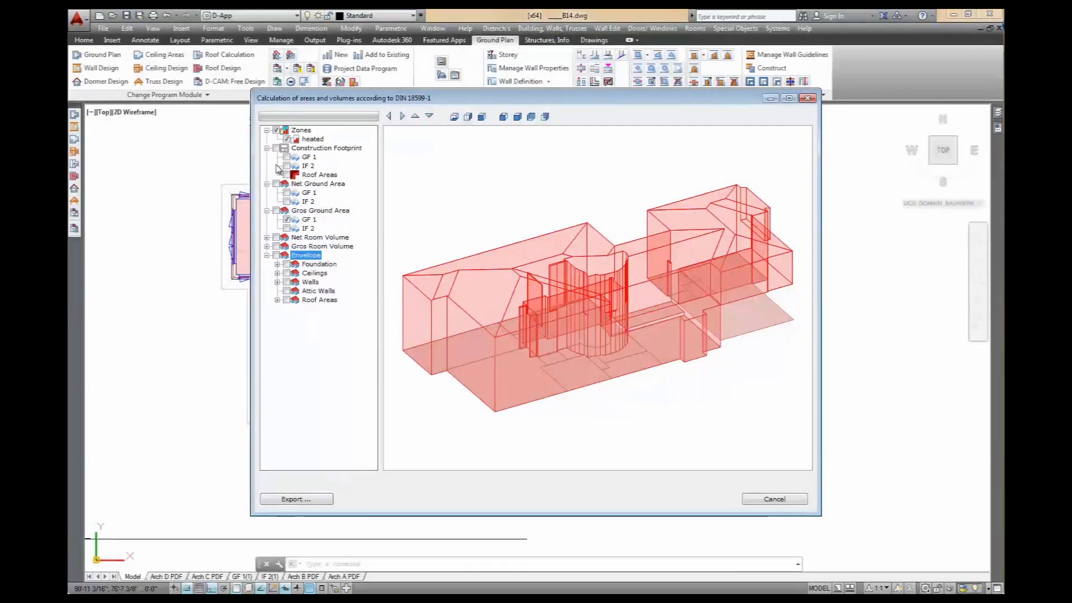
left_click(276, 131)
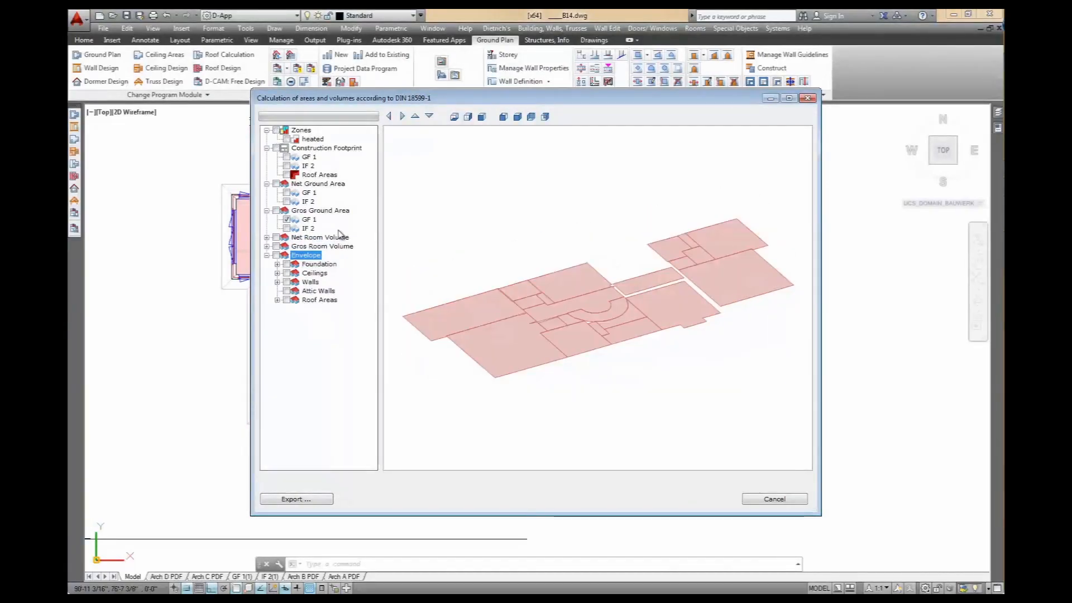
left_click(287, 228)
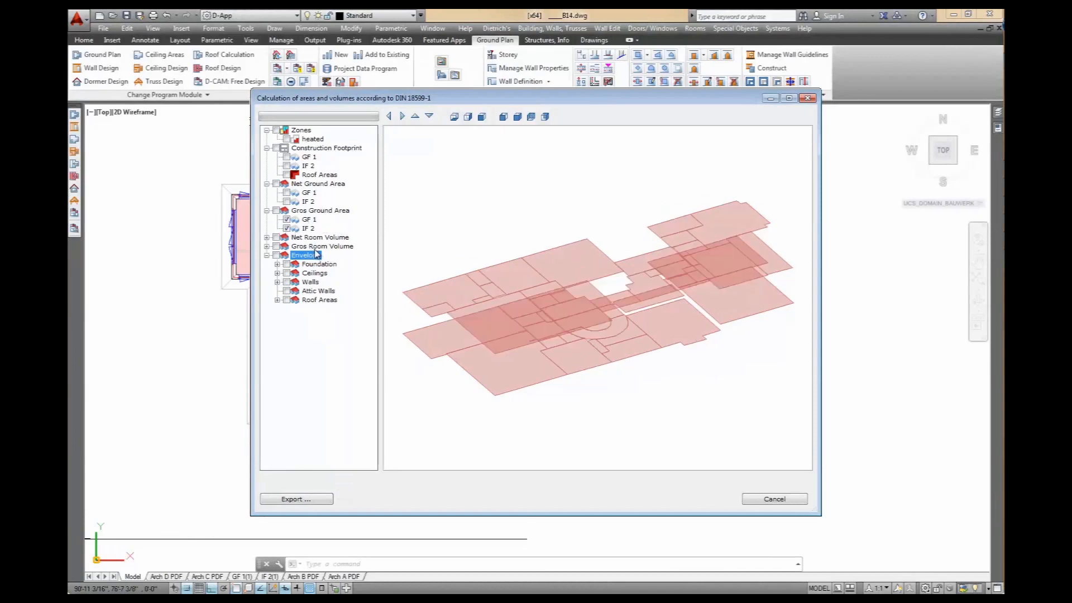
left_click(287, 219)
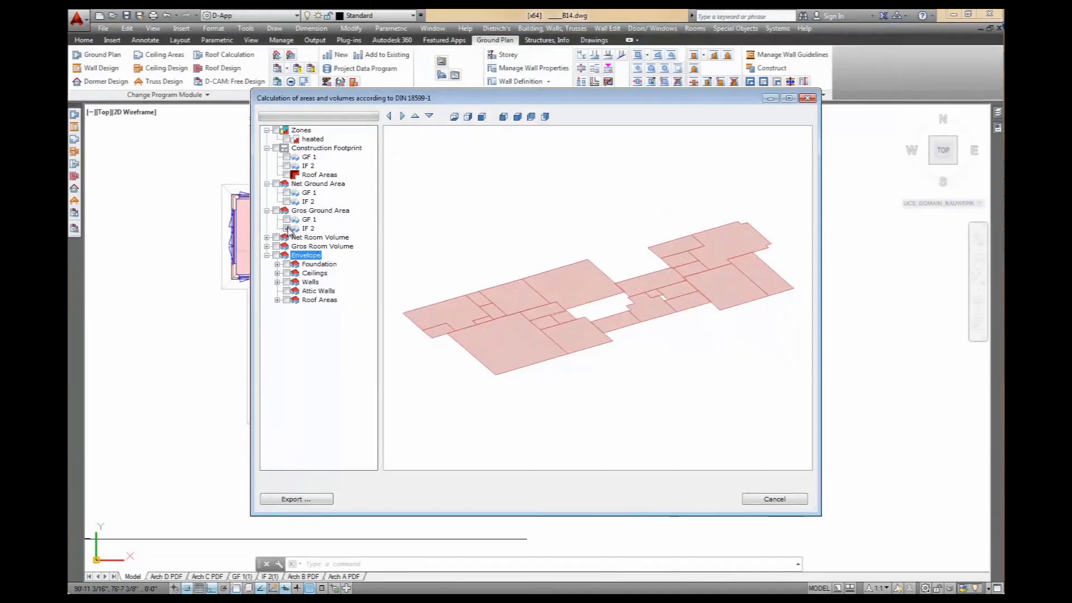
- Hide the IF 2 gross ground area in the preview and display the net room volumes of GF 1 and IF 2
left_click(287, 228)
left_click(267, 237)
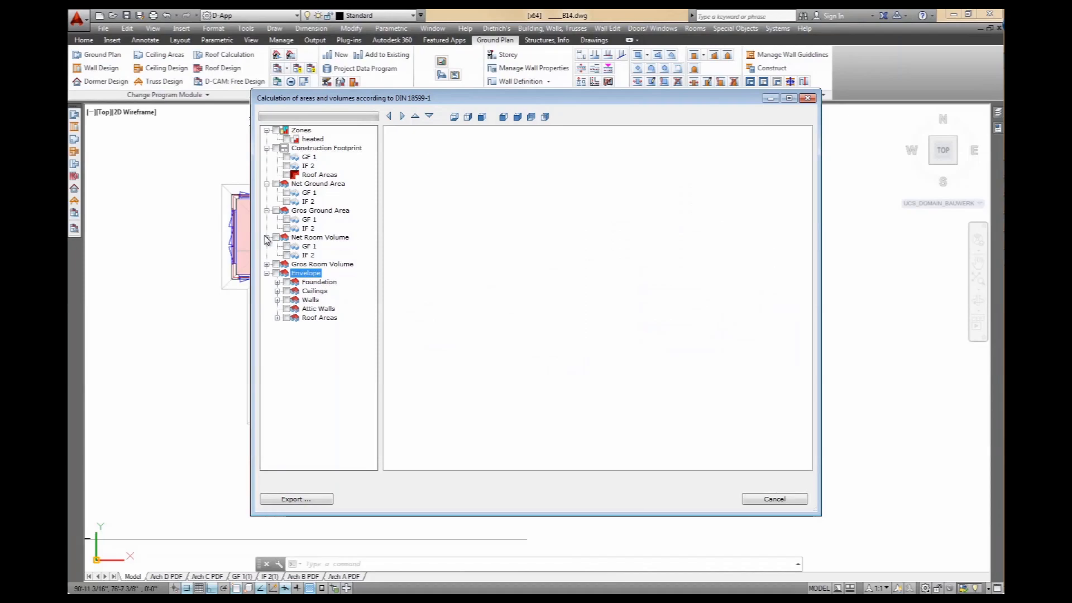
left_click(287, 246)
left_click(287, 255)
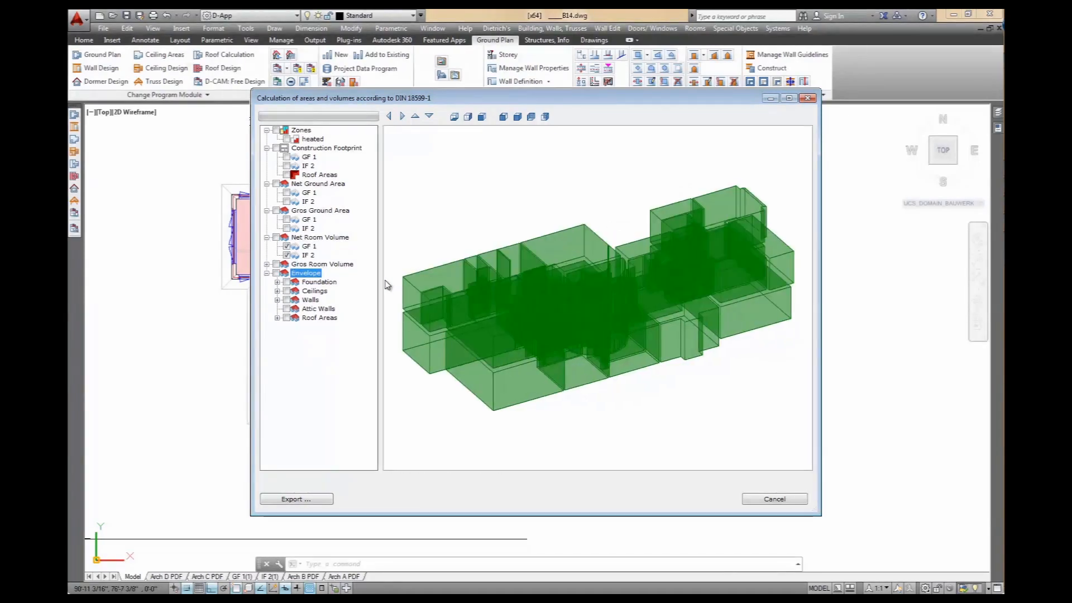
- Hide the net room volumes, examine the gross room volumes of both storeys, and hide them again
left_click(267, 264)
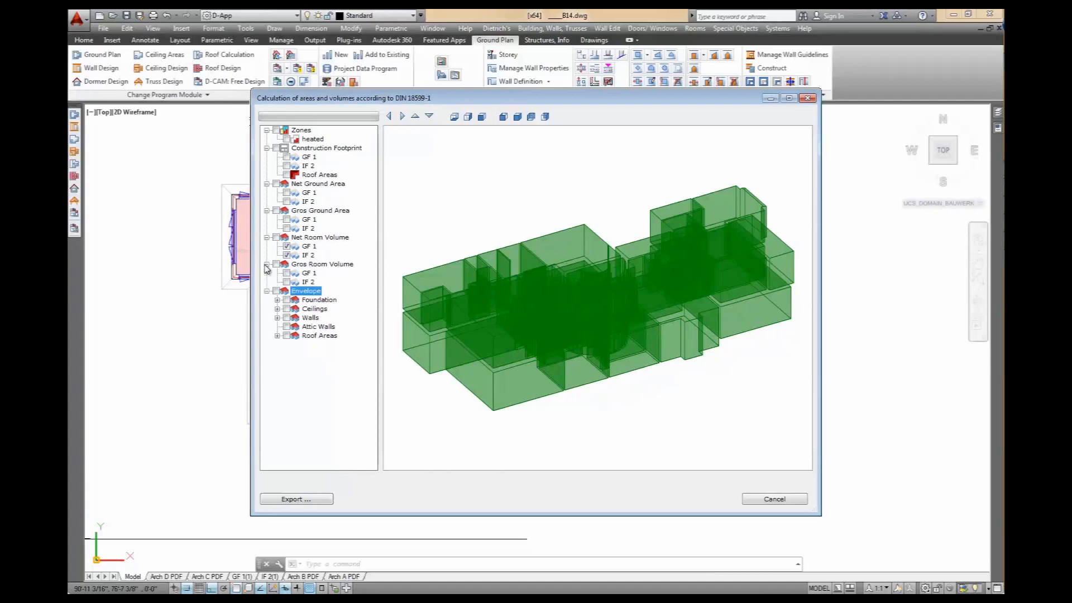
left_click(286, 247)
left_click(286, 256)
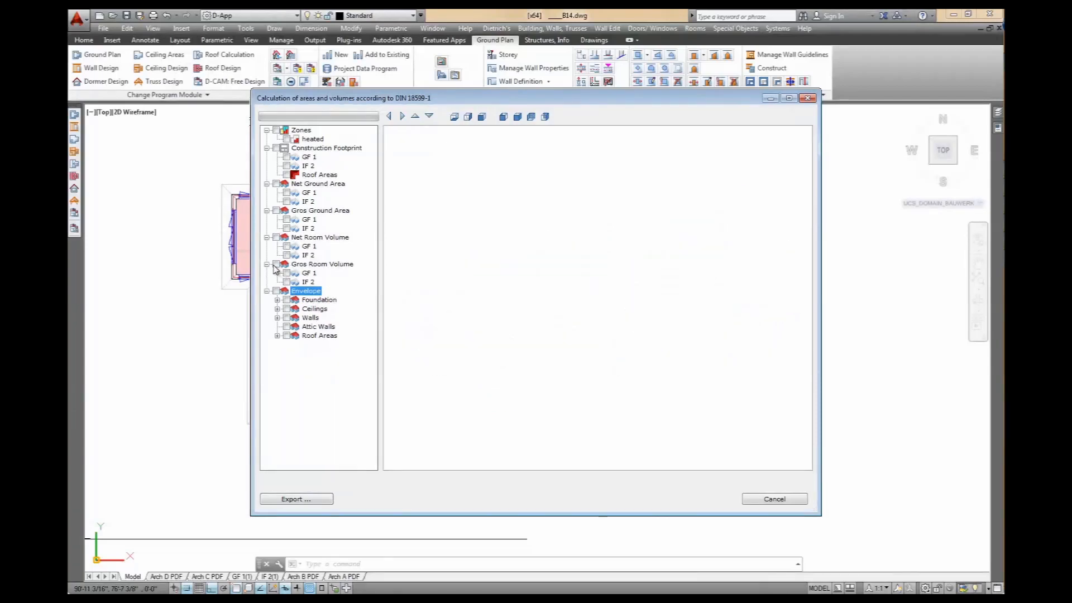
left_click(275, 264)
left_click(276, 265)
- Display all heated foundation areas of the envelope in the preview
left_click(277, 301)
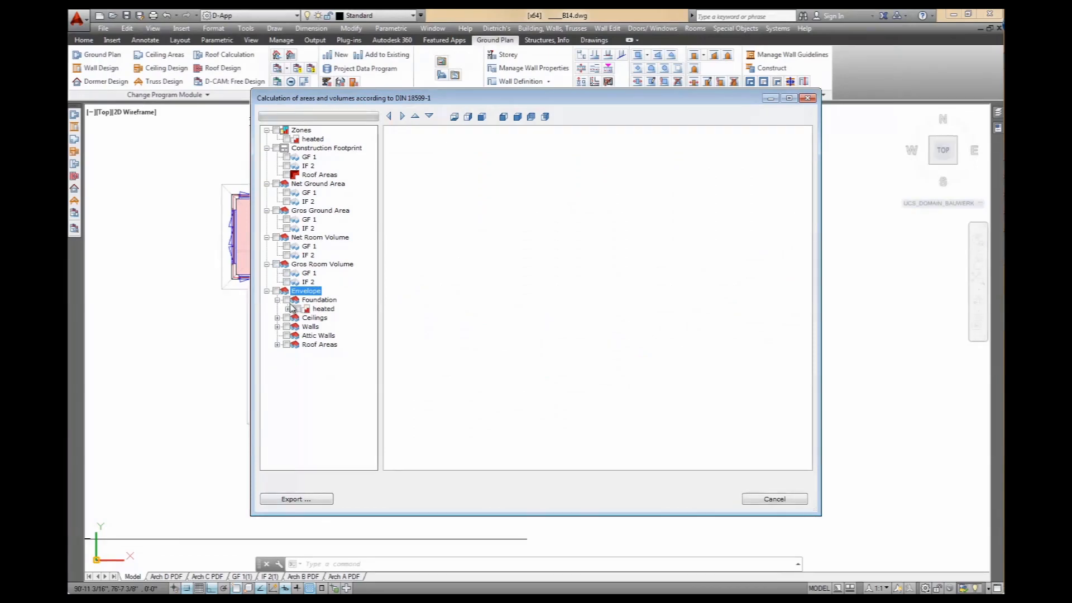
left_click(287, 309)
left_click(308, 273)
left_click(308, 282)
left_click(307, 291)
left_click(297, 264)
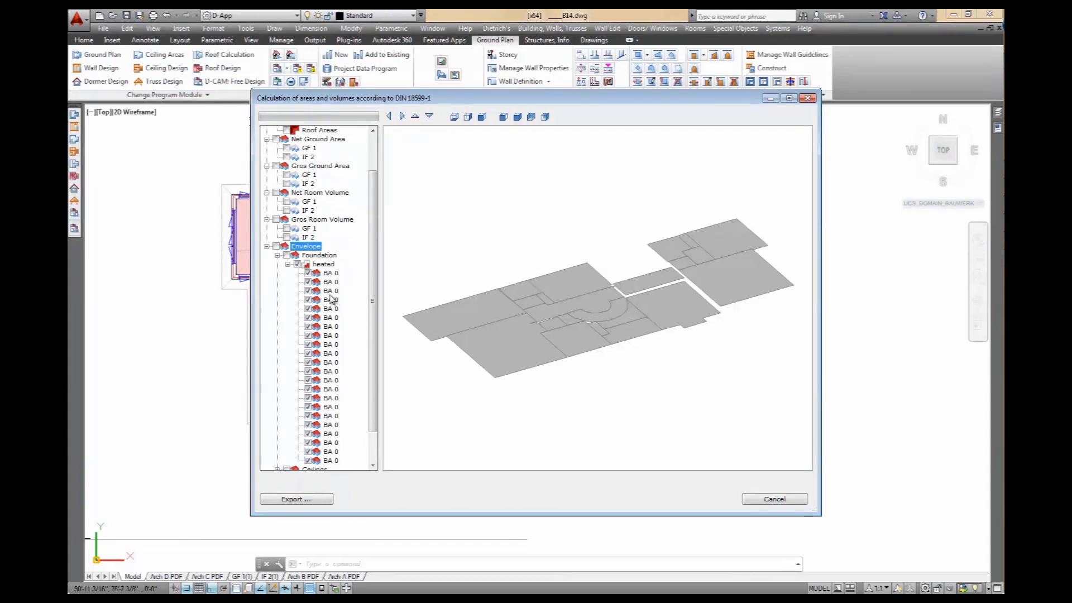
left_click(278, 256)
- Examine several individual GF 1 ceiling areas of the envelope, and display all heated ceilings above the foundation
left_click(277, 309)
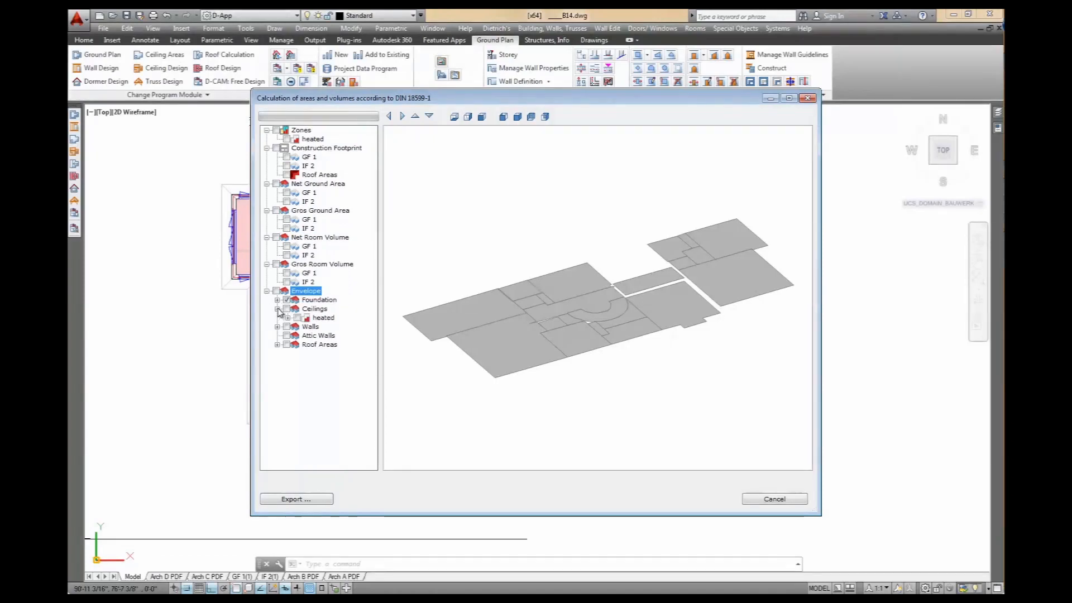
left_click(288, 318)
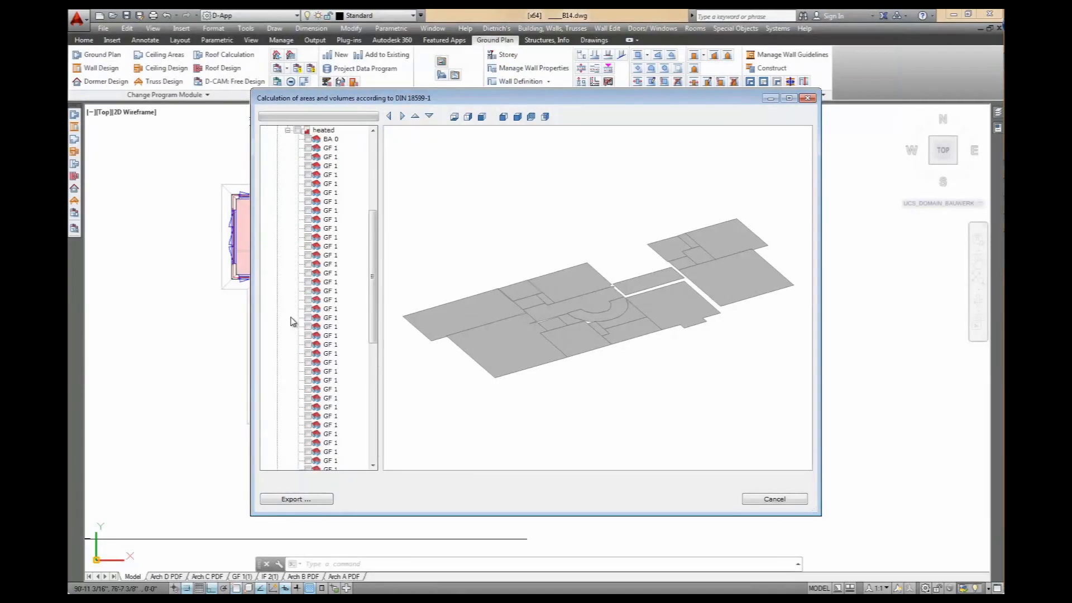
left_click(307, 148)
left_click(308, 166)
left_click(308, 175)
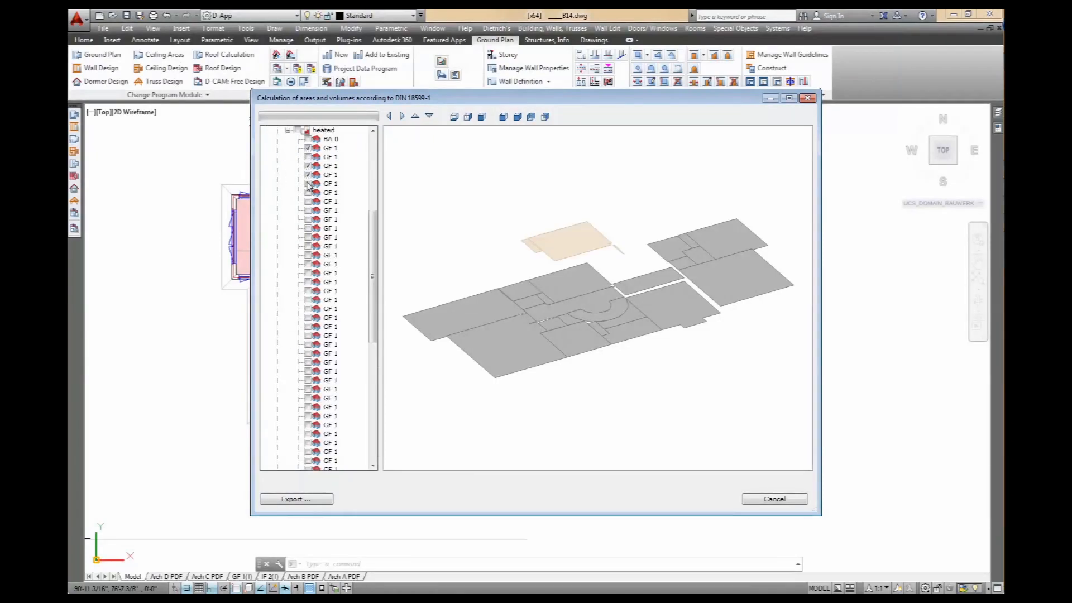
left_click(308, 193)
left_click(297, 130)
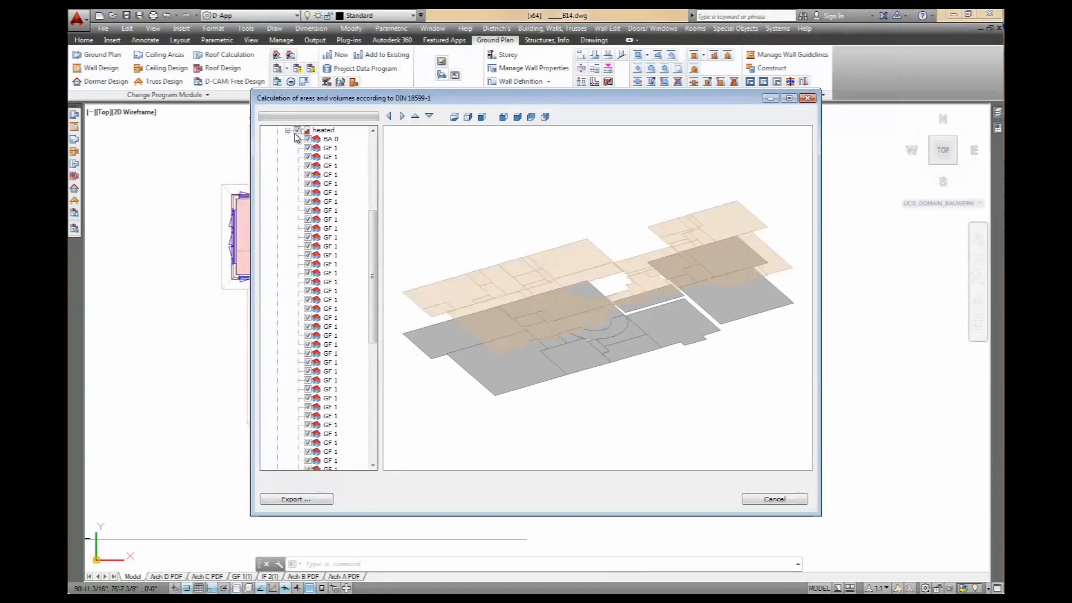
left_click(287, 130)
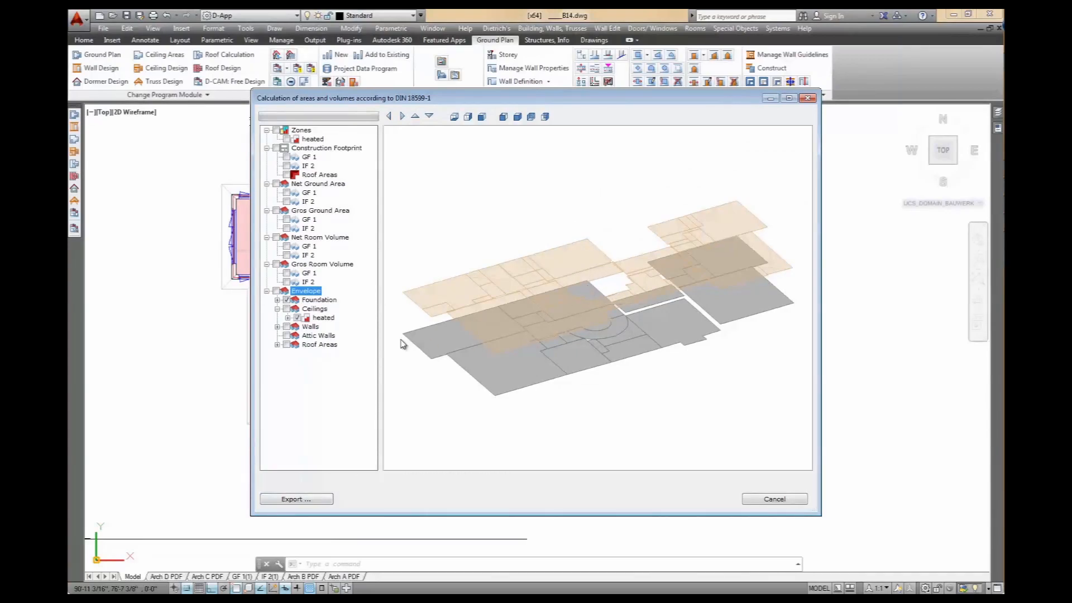
left_click(277, 309)
- Display the first four GF 1 envelope walls and examine the door and windows listed under the second wall
left_click(277, 318)
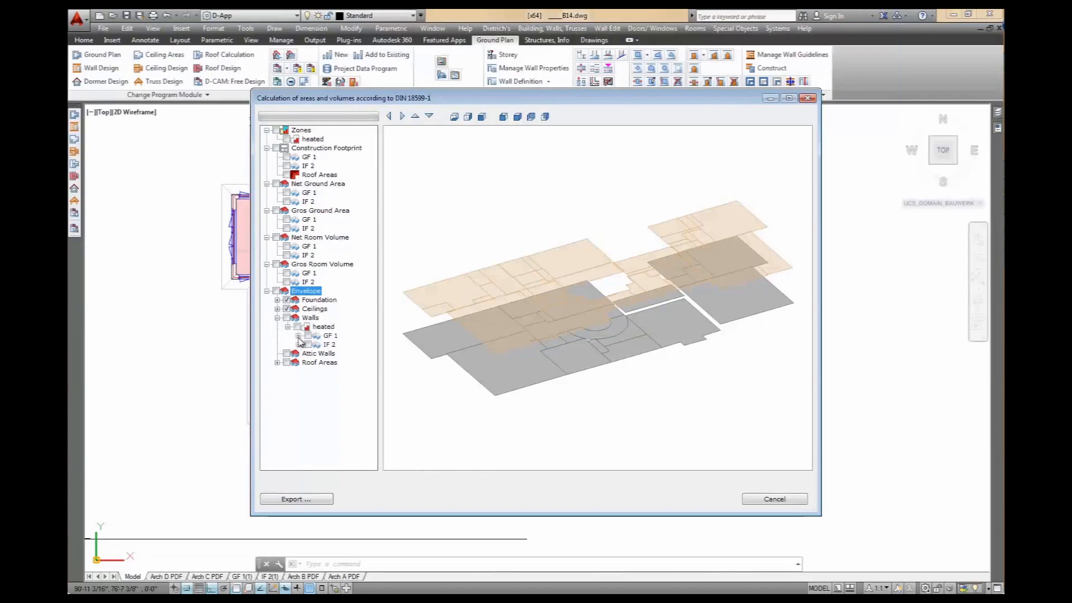
left_click(299, 336)
left_click(318, 140)
left_click(319, 148)
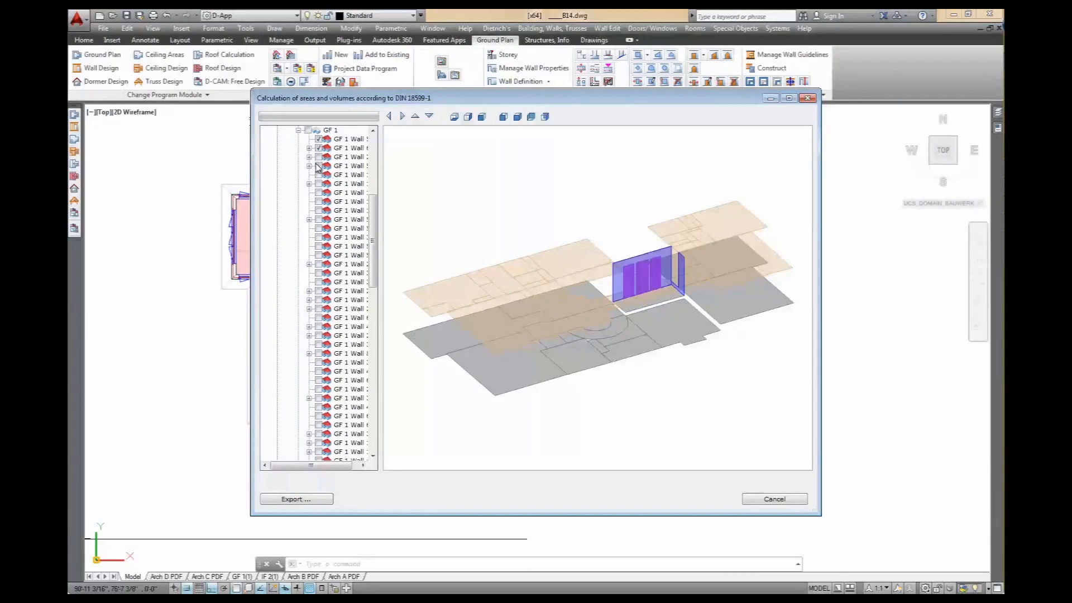
left_click(318, 157)
left_click(319, 166)
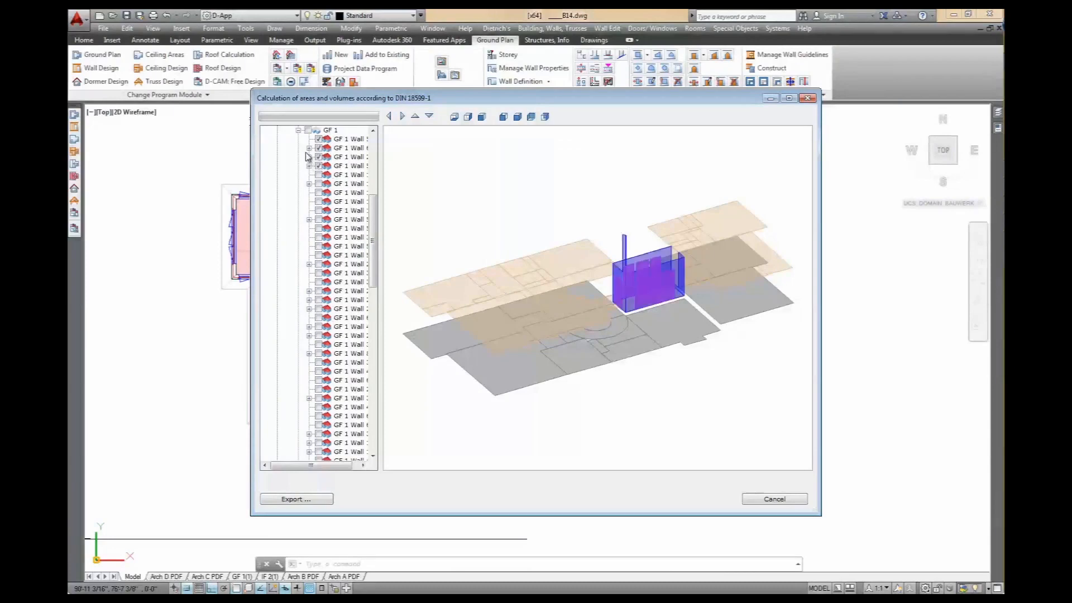
left_click(309, 148)
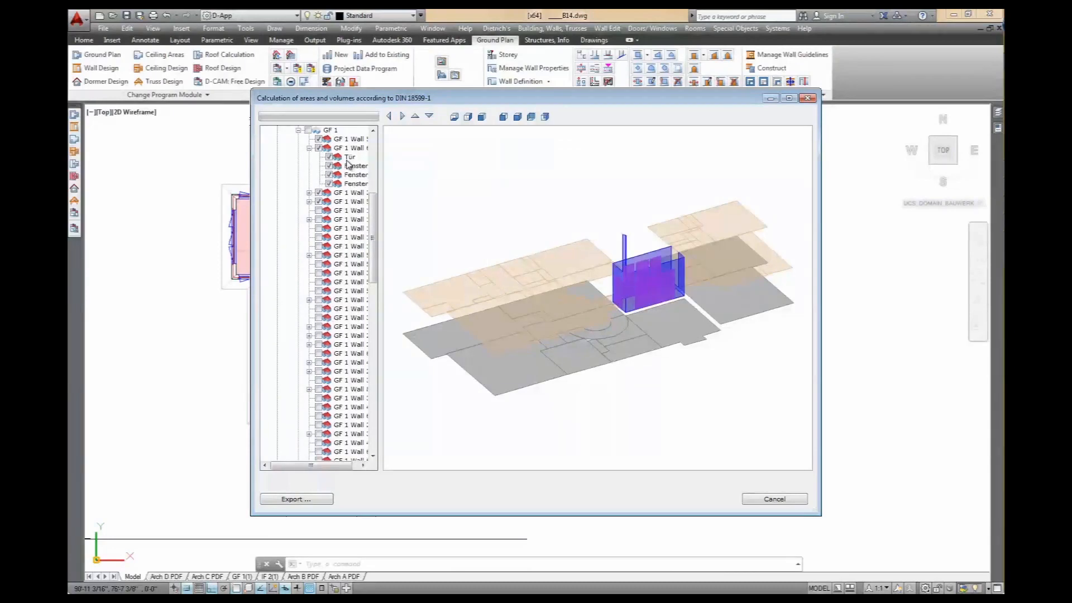
left_click(308, 148)
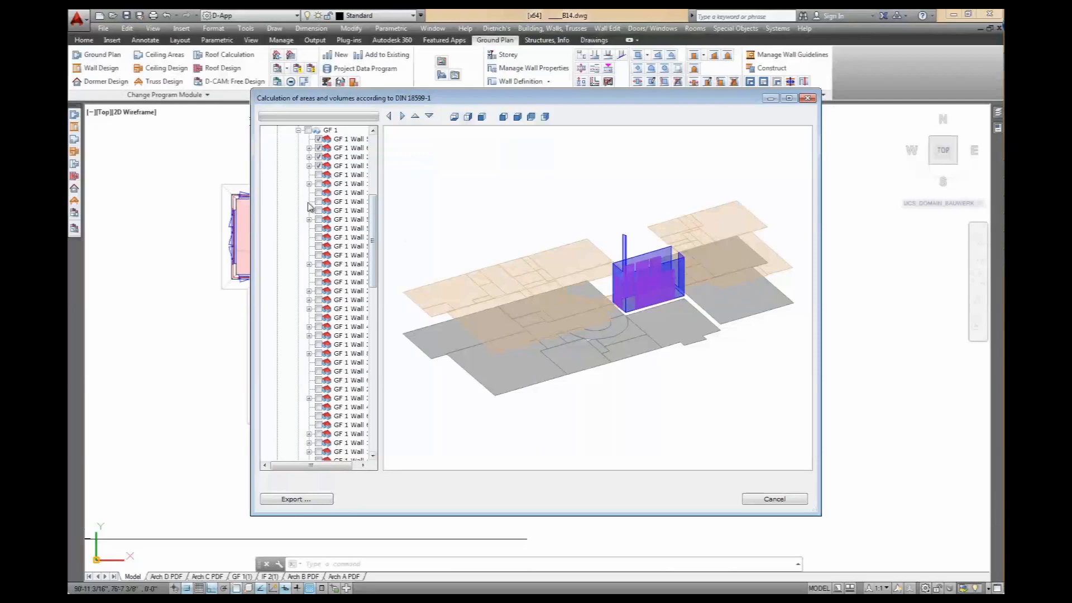
- Add further individual GF 1 walls to the preview, and display all heated envelope walls of GF 1 and IF 2
left_click(318, 175)
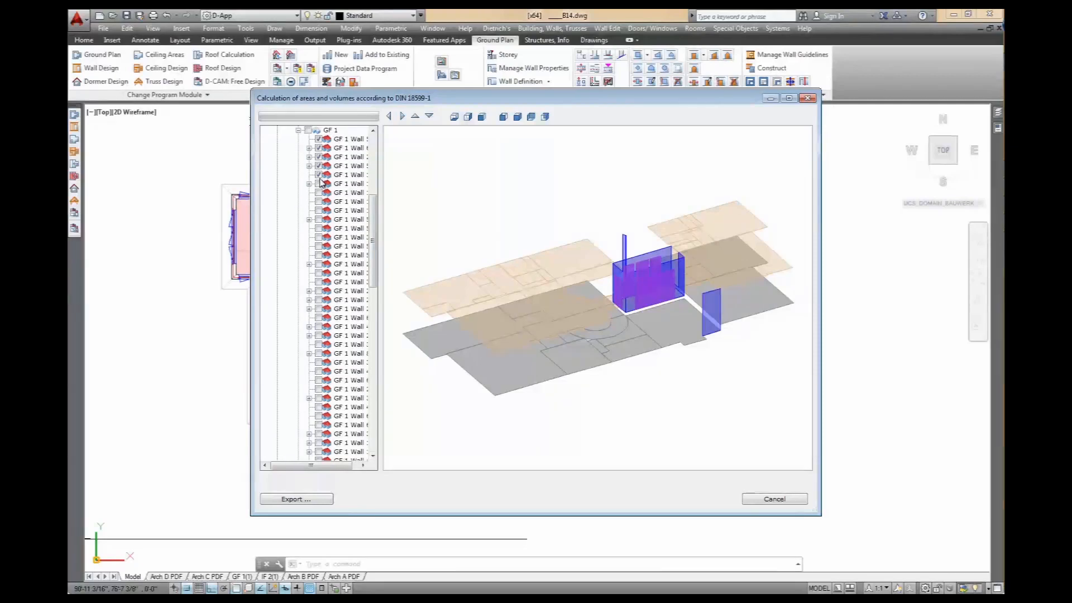
left_click(318, 184)
left_click(319, 202)
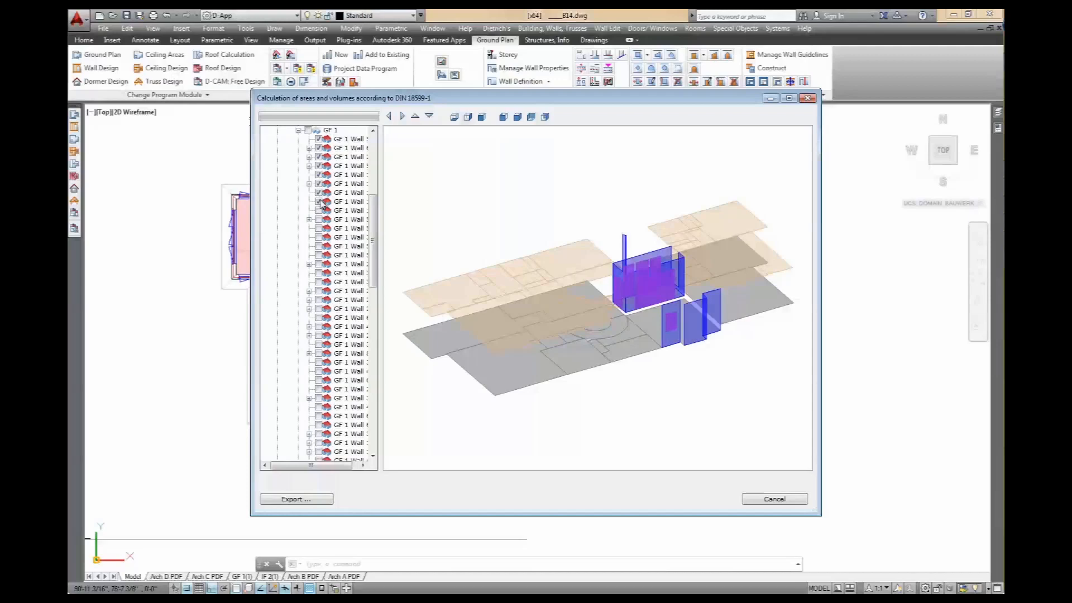
left_click(326, 210)
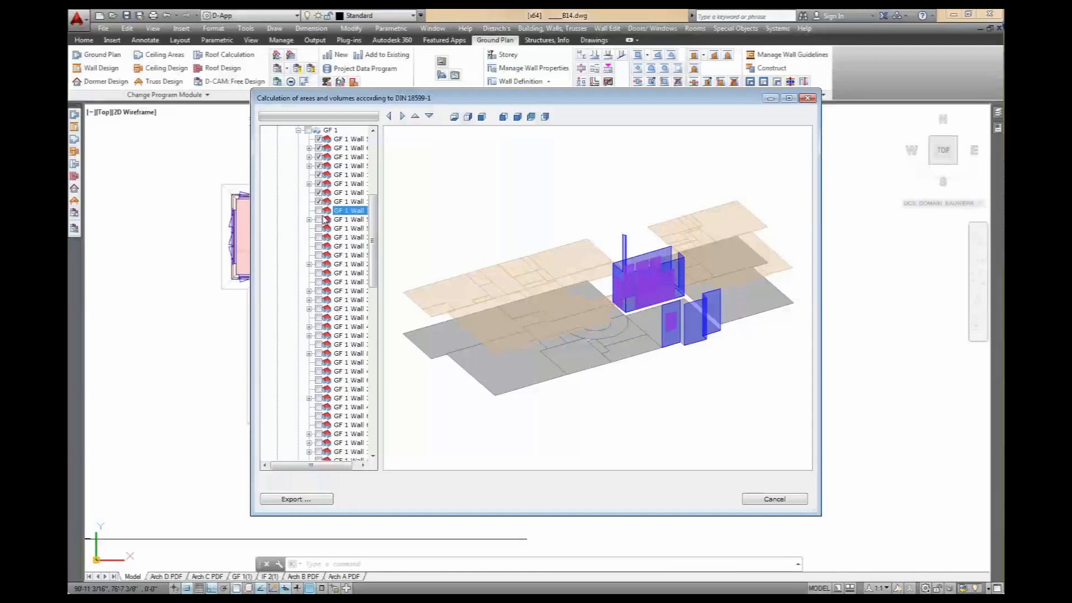
left_click(307, 131)
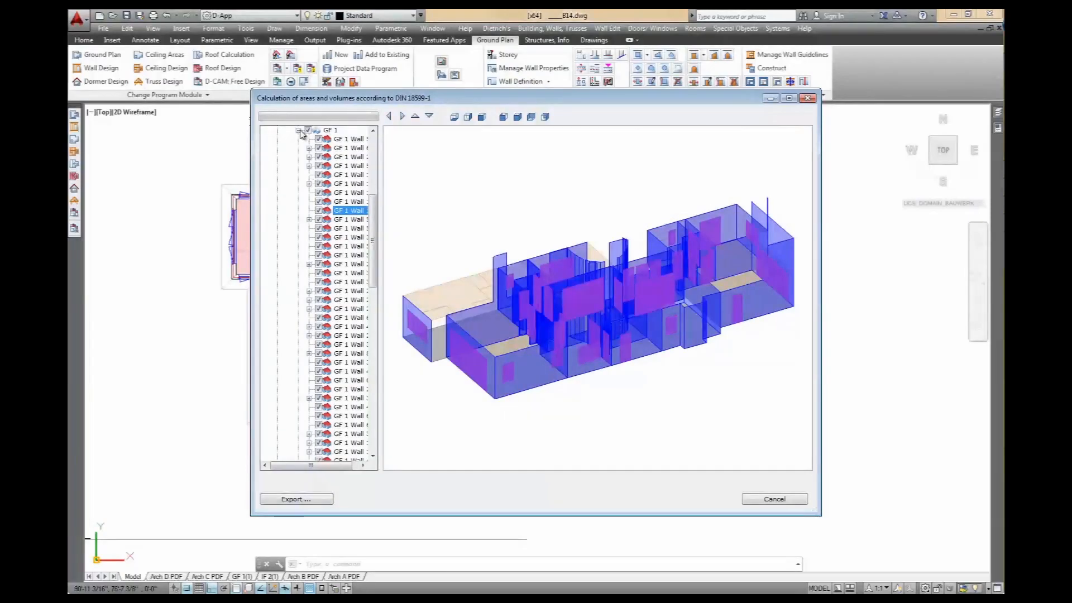
left_click(299, 130)
left_click(308, 345)
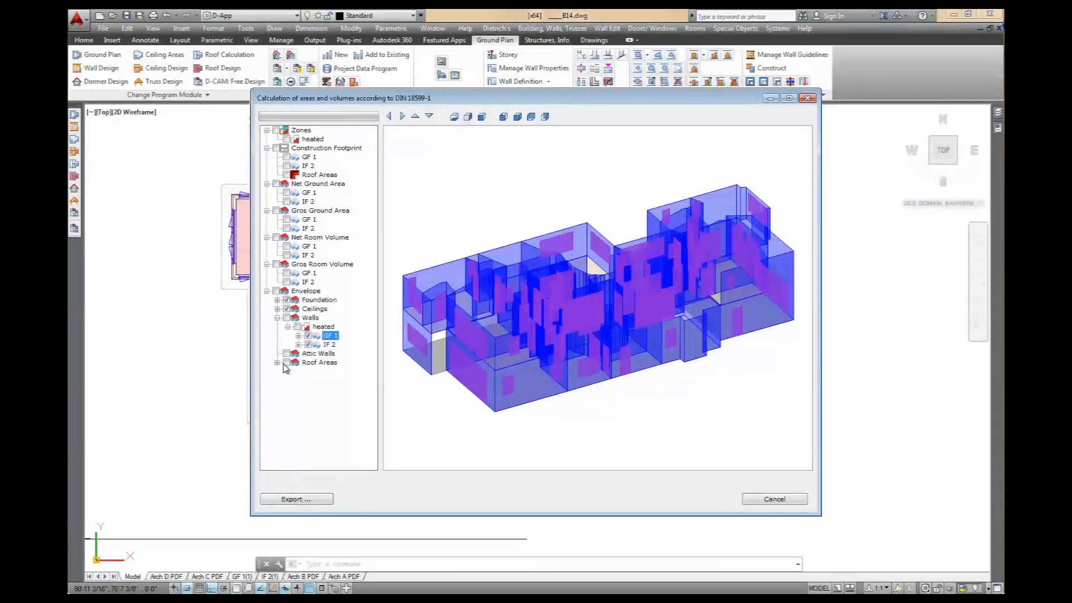
- Display all heated roof areas of the envelope together with the foundation, ceilings and walls
left_click(277, 363)
left_click(288, 371)
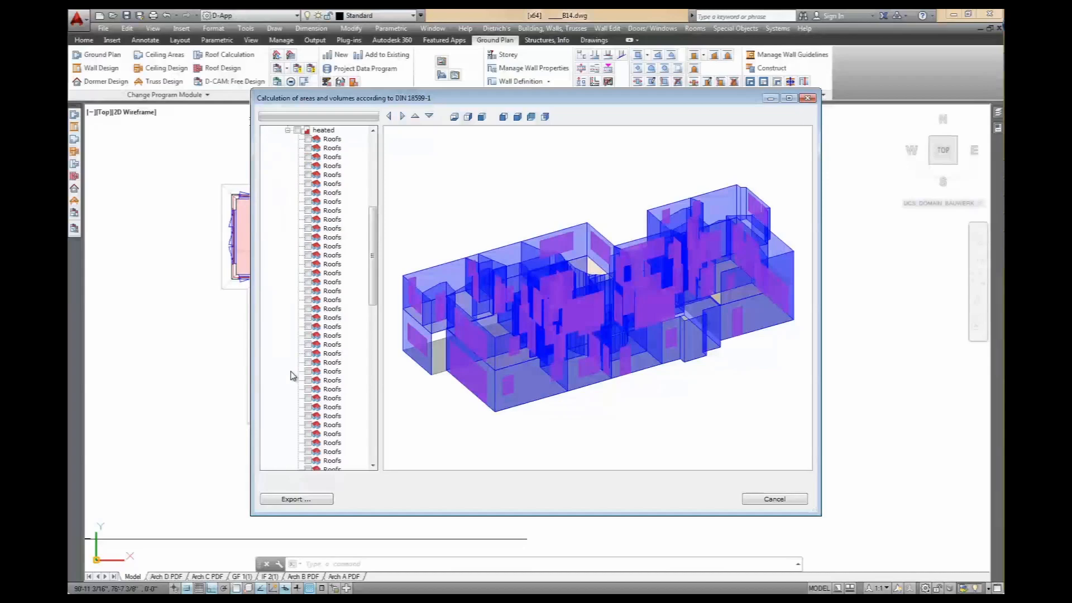
left_click(298, 130)
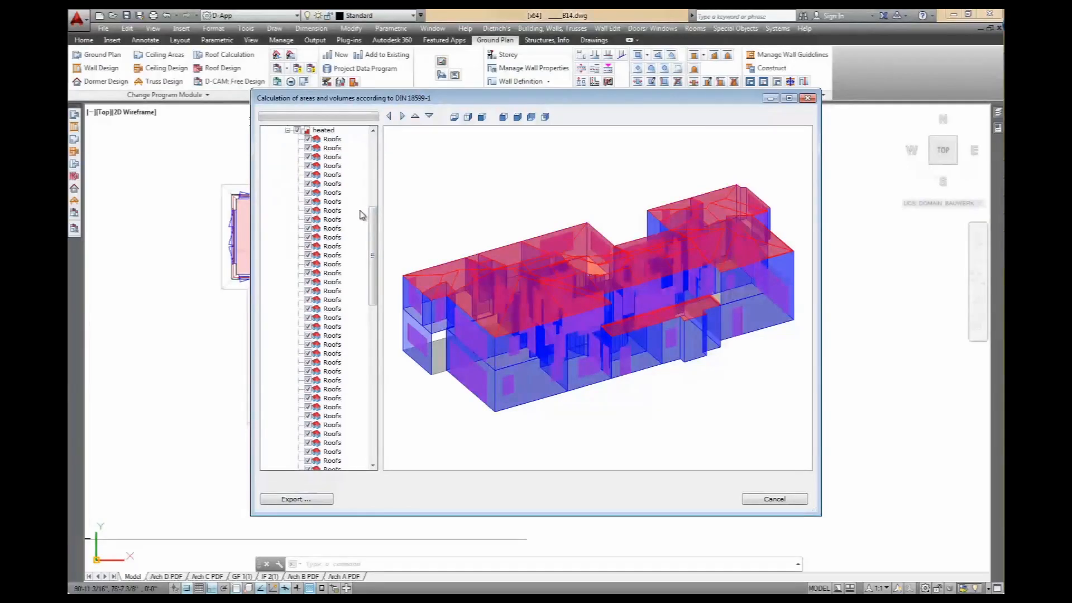